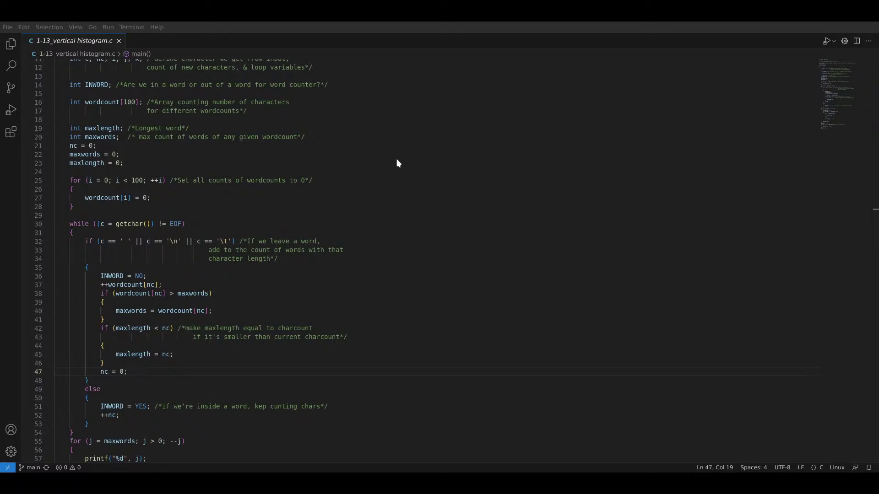
Return focus to the vertical histogram source in the editor.
{"action": "left_click", "coordinate": [482, 273]}
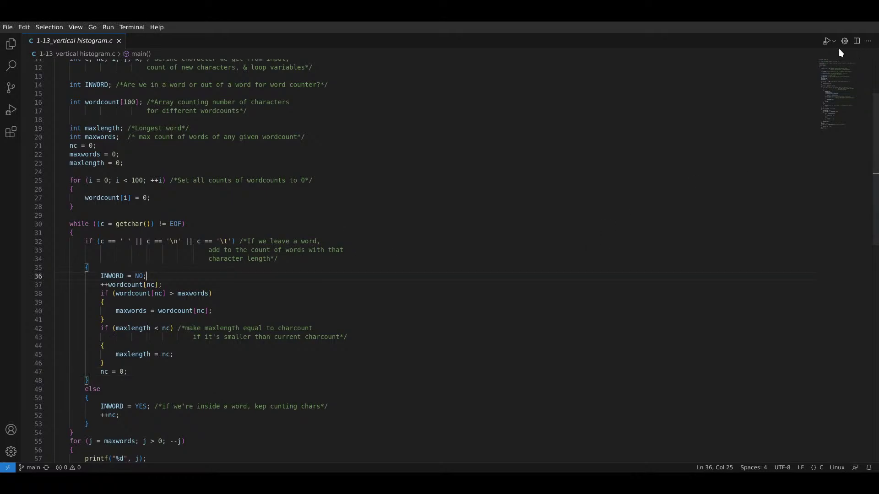
Launch the program with 'C/C++: gcc build and debug active file' and view its terminal output.
{"action": "left_click", "coordinate": [828, 41]}
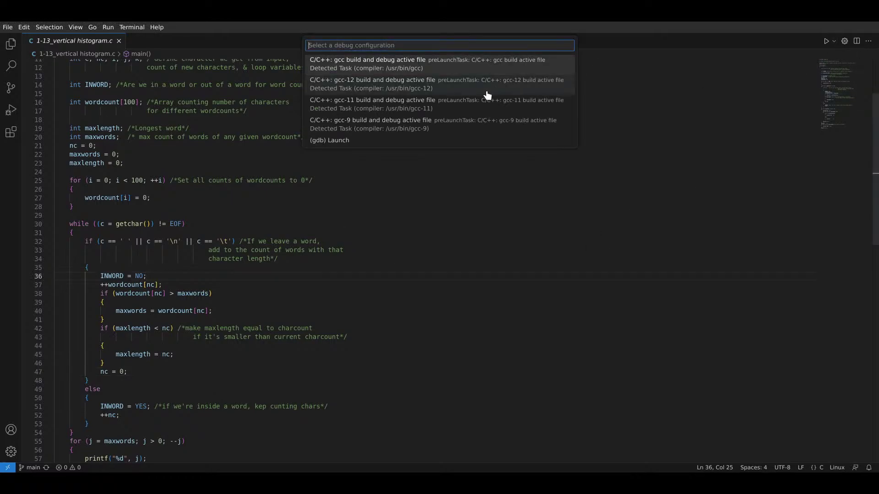
{"action": "left_click", "coordinate": [453, 65]}
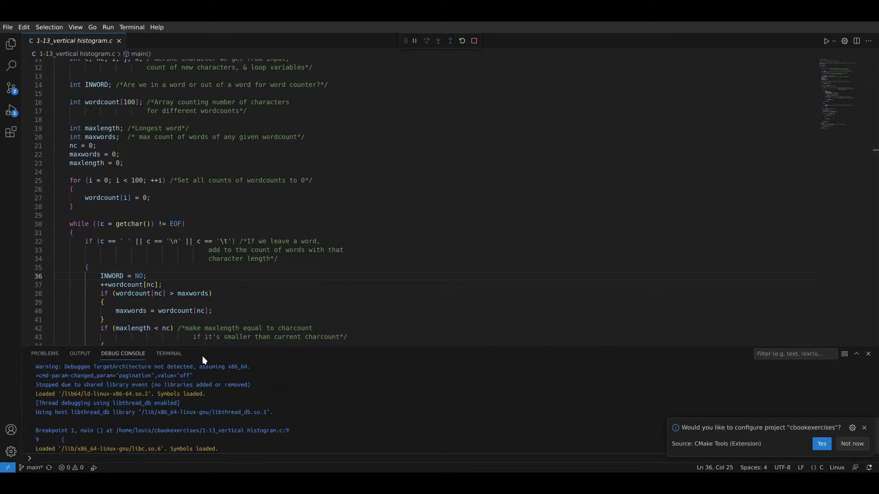
{"action": "left_click", "coordinate": [169, 353]}
{"action": "left_click", "coordinate": [142, 190]}
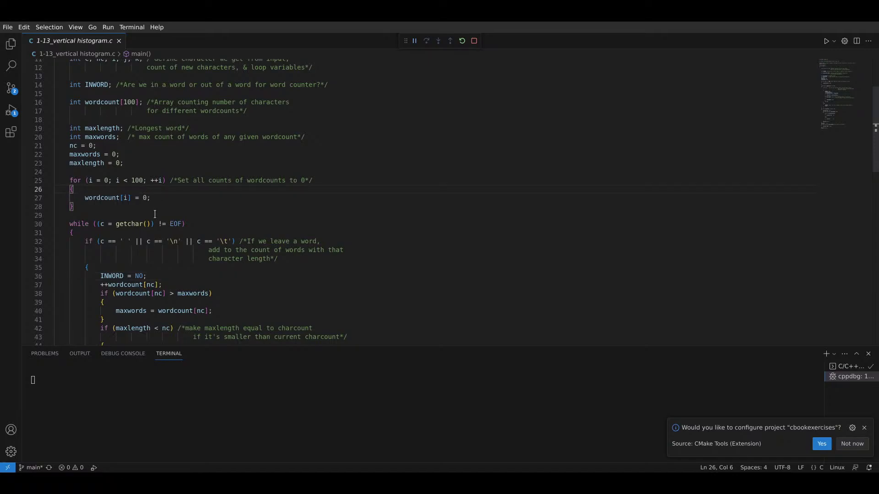
{"action": "scroll", "coordinate": [154, 215], "scroll_direction": "up", "scroll_amount": 4}
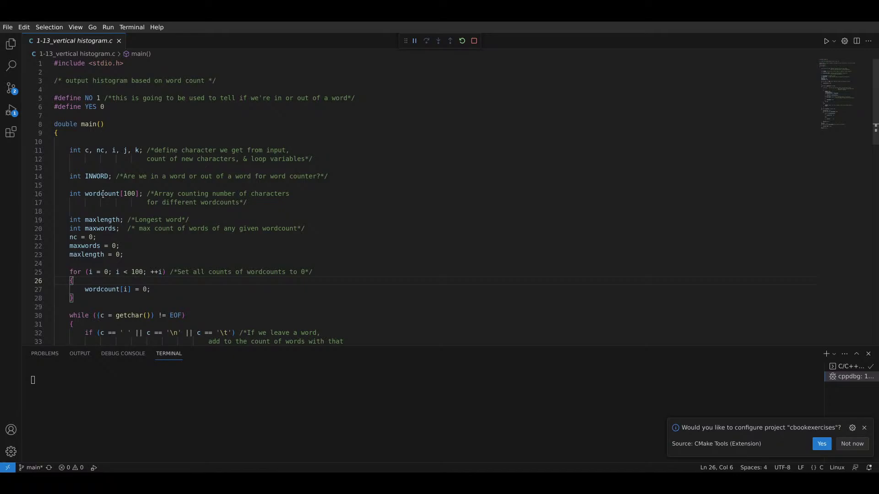
Review the array size 100 and every use of wordcount and nc in main().
{"action": "double_click", "coordinate": [130, 193]}
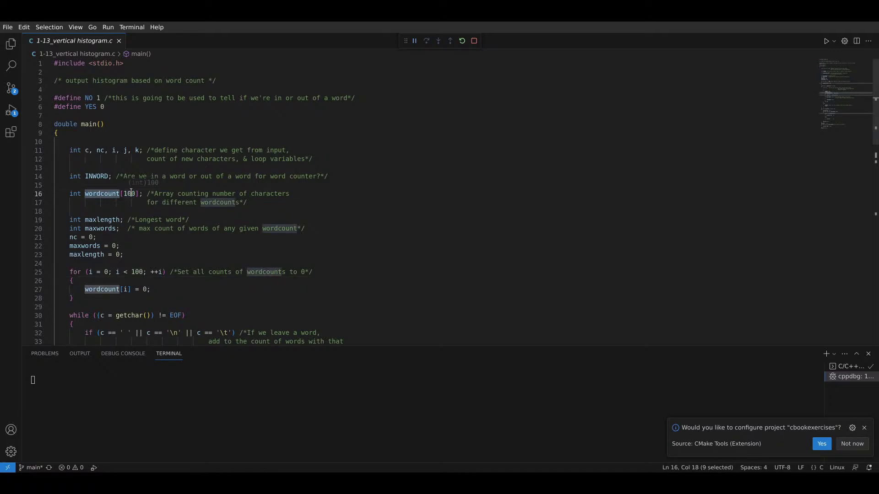
{"action": "scroll", "coordinate": [135, 201], "scroll_direction": "down", "scroll_amount": 4}
{"action": "scroll", "coordinate": [135, 202], "scroll_direction": "down", "scroll_amount": 4}
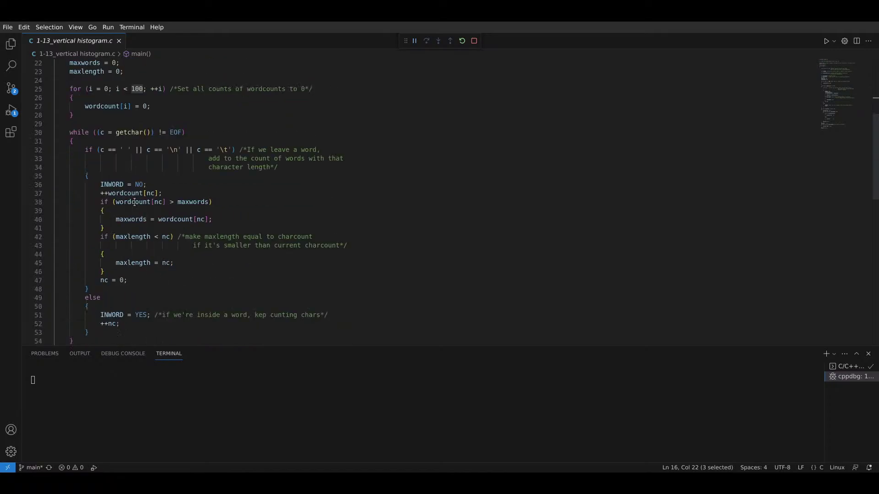
{"action": "scroll", "coordinate": [135, 201], "scroll_direction": "up", "scroll_amount": 4}
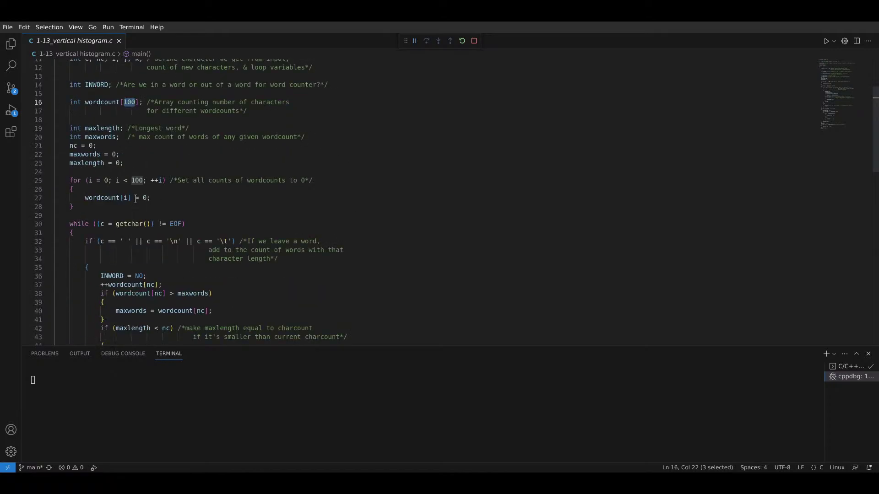
{"action": "left_click", "coordinate": [117, 103]}
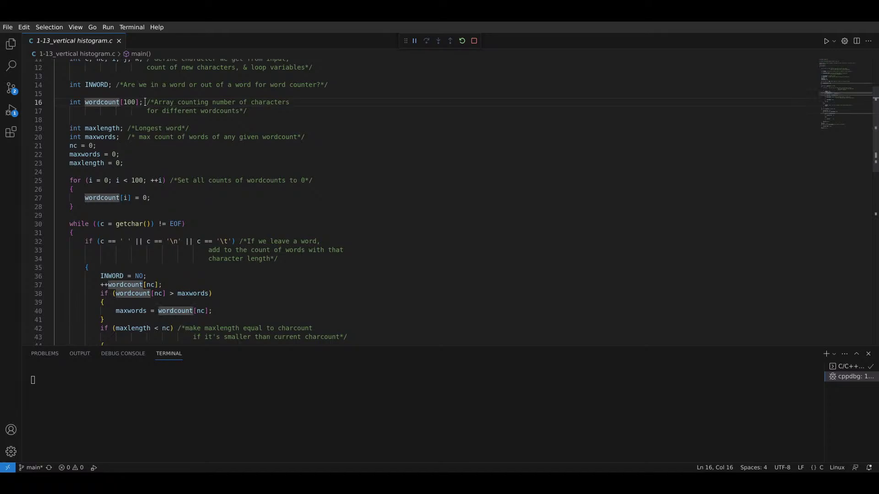
{"action": "scroll", "coordinate": [149, 131], "scroll_direction": "down", "scroll_amount": 4}
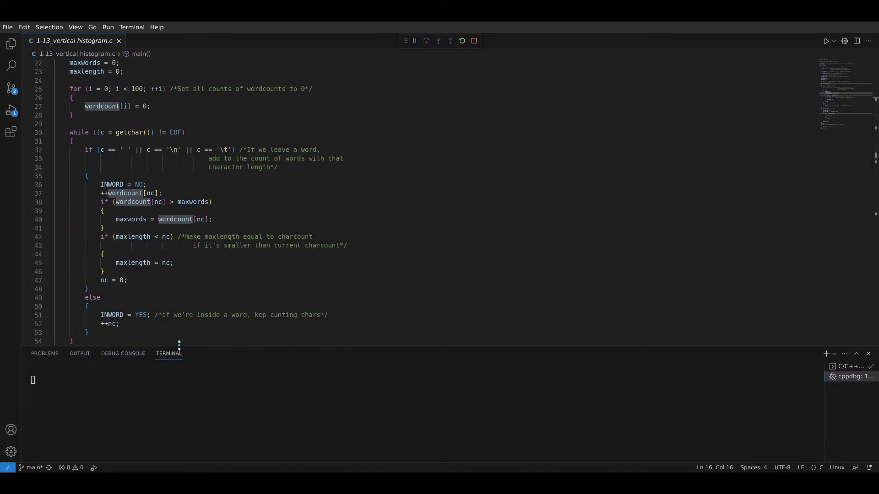
{"action": "left_click_drag", "start_coordinate": [180, 347], "coordinate": [184, 397]}
{"action": "scroll", "coordinate": [184, 365], "scroll_direction": "down", "scroll_amount": 4}
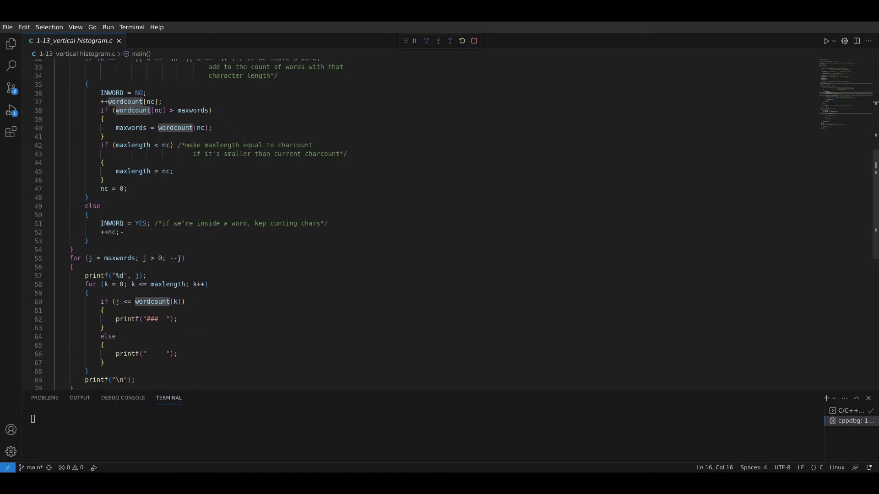
{"action": "scroll", "coordinate": [122, 231], "scroll_direction": "up", "scroll_amount": 5}
{"action": "scroll", "coordinate": [234, 239], "scroll_direction": "up", "scroll_amount": 5}
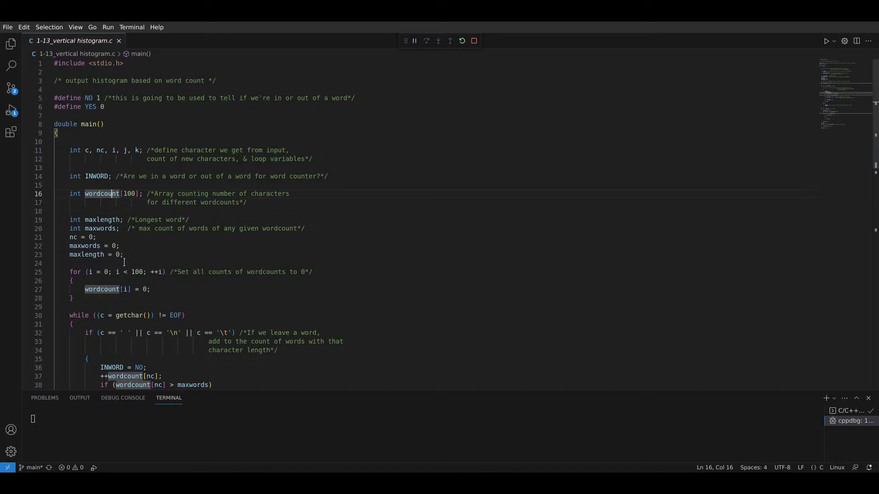
{"action": "scroll", "coordinate": [133, 212], "scroll_direction": "down", "scroll_amount": 3}
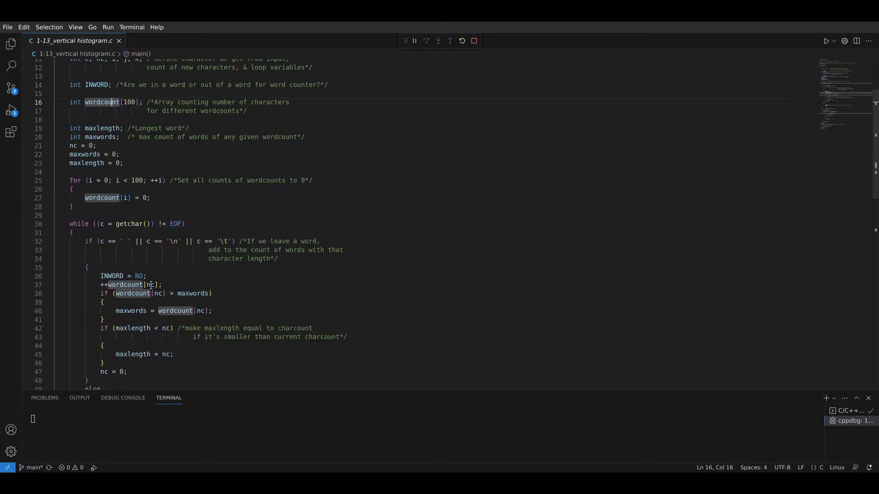
{"action": "left_click", "coordinate": [151, 284]}
{"action": "double_click", "coordinate": [152, 285]}
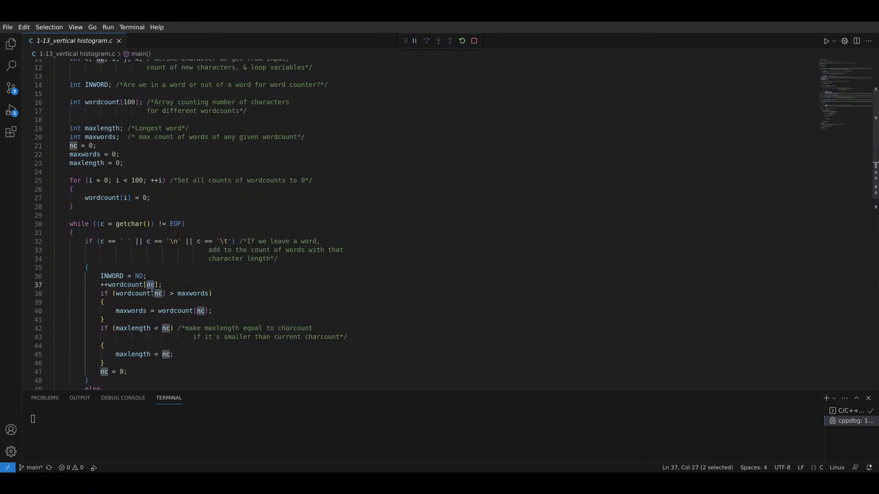
{"action": "left_click", "coordinate": [161, 284]}
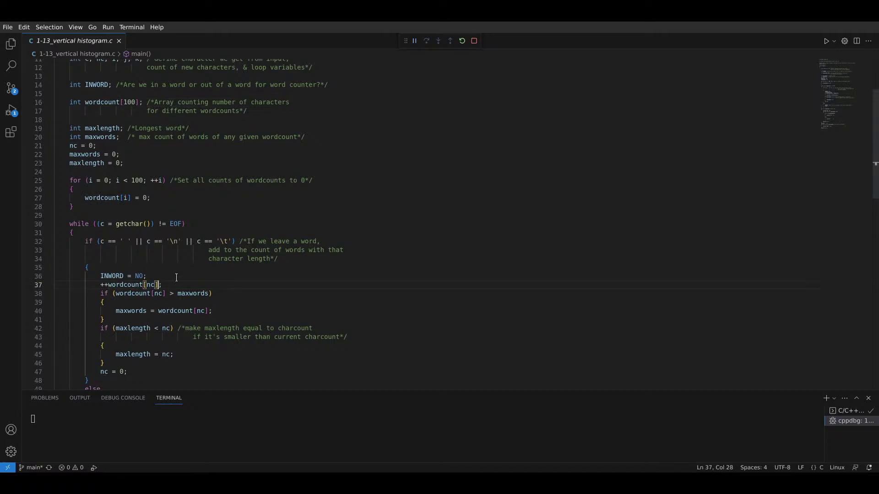
Step through the word-end block, checking wordcount, nc and the maxwords assignment.
{"action": "left_click", "coordinate": [176, 277]}
{"action": "key", "text": "Down"}
{"action": "key", "text": "Down"}
{"action": "key", "text": "Down"}
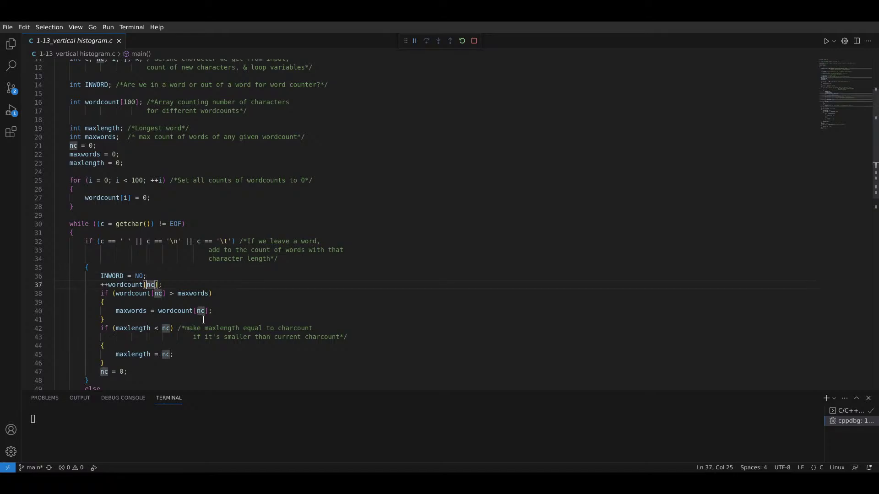
{"action": "key", "text": "Up"}
{"action": "key", "text": "Up"}
{"action": "key", "text": "Up"}
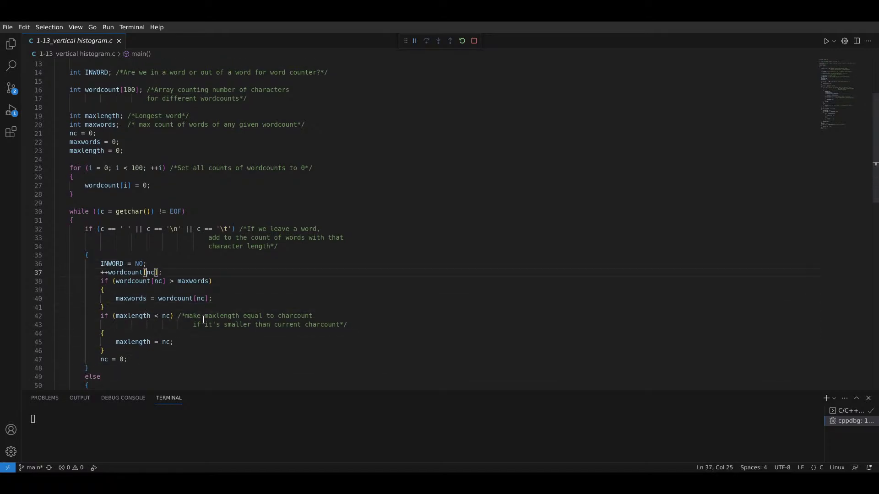
{"action": "key", "text": "Right"}
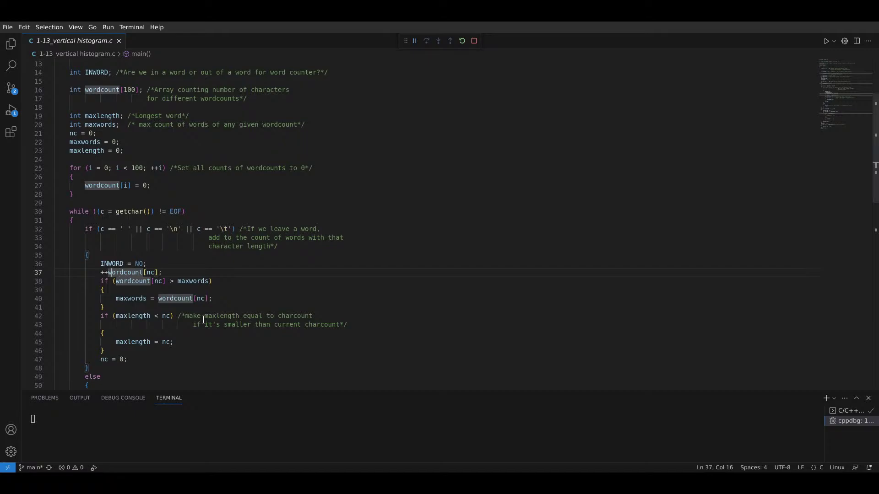
{"action": "key", "text": "ctrl+Right"}
{"action": "key", "text": "ctrl+Right"}
{"action": "key", "text": "Right"}
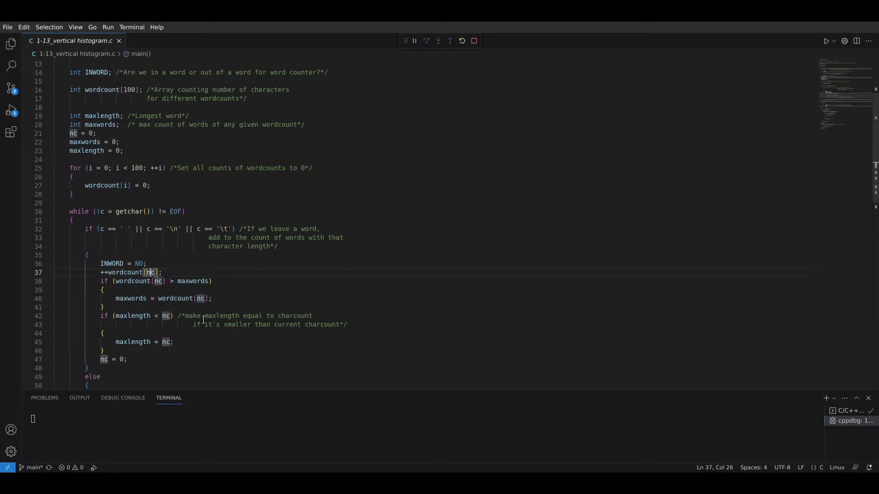
{"action": "key", "text": "Down"}
{"action": "key", "text": "Down"}
{"action": "key", "text": "Down"}
{"action": "key", "text": "Up"}
{"action": "key", "text": "Up"}
{"action": "key", "text": "Up"}
Move the caret to the end of INWORD = YES in the else branch.
{"action": "key", "text": "Down"}
{"action": "key", "text": "Down"}
{"action": "key", "text": "Down"}
{"action": "key", "text": "Down"}
{"action": "key", "text": "Down"}
{"action": "key", "text": "Down"}
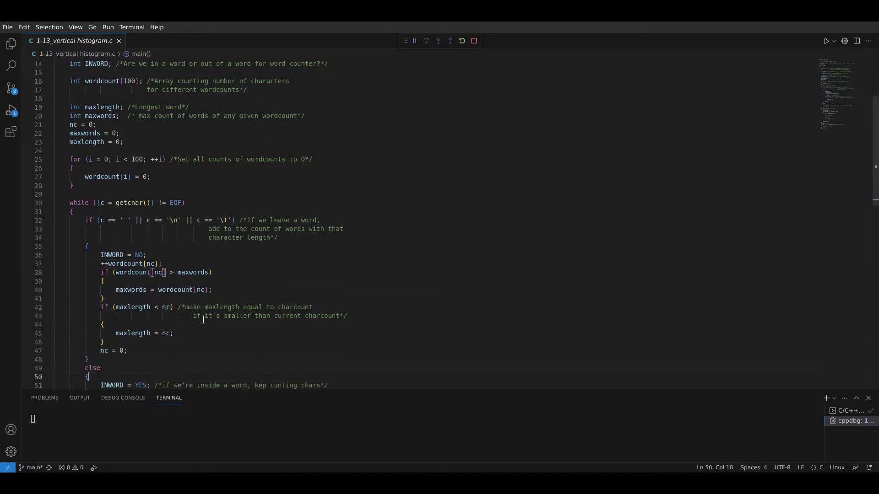
{"action": "key", "text": "Down"}
{"action": "key", "text": "Down"}
{"action": "key", "text": "Down"}
{"action": "key", "text": "Up"}
{"action": "key", "text": "Up"}
{"action": "key", "text": "Up"}
{"action": "key", "text": "Down"}
{"action": "key", "text": "Down"}
{"action": "key", "text": "Down"}
{"action": "key", "text": "Down"}
{"action": "key", "text": "Down"}
{"action": "key", "text": "Down"}
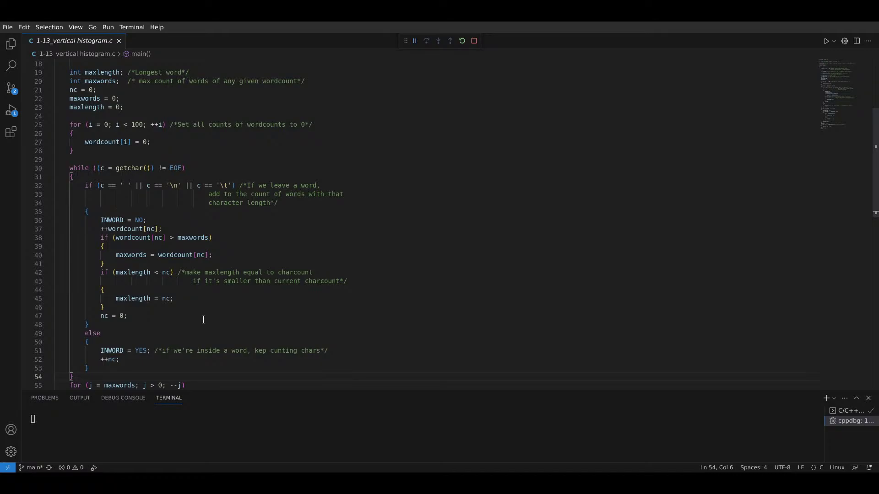
{"action": "scroll", "coordinate": [203, 321], "scroll_direction": "down", "scroll_amount": 3}
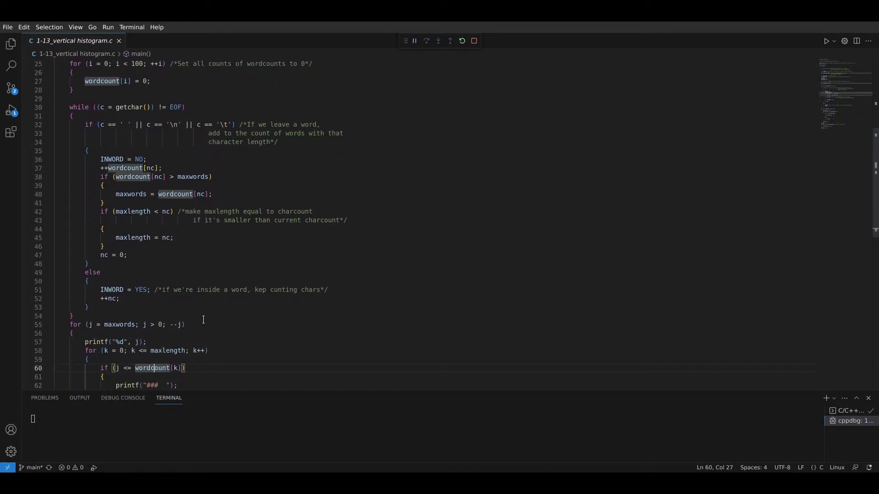
{"action": "key", "text": "Up"}
{"action": "key", "text": "Up"}
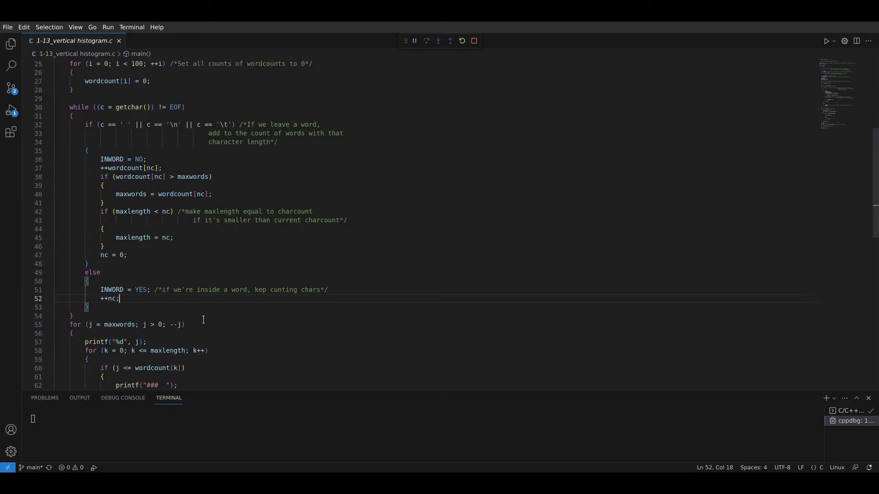
{"action": "key", "text": "Right"}
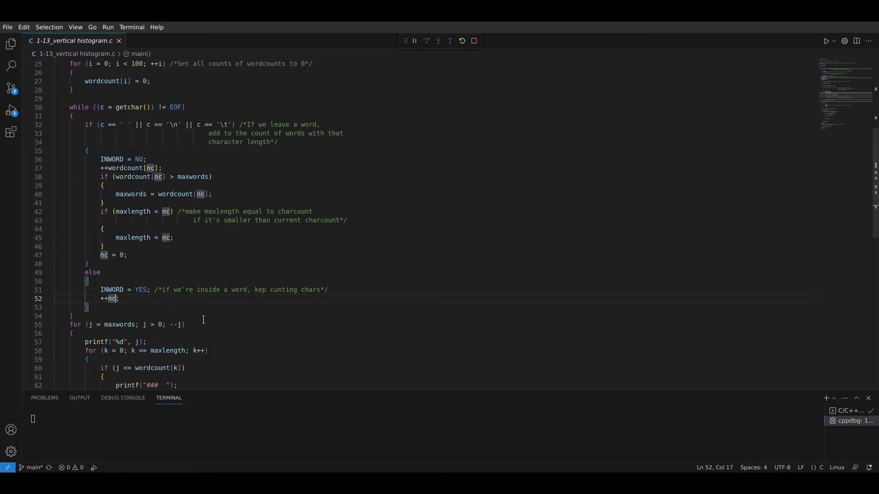
{"action": "key", "text": "Left"}
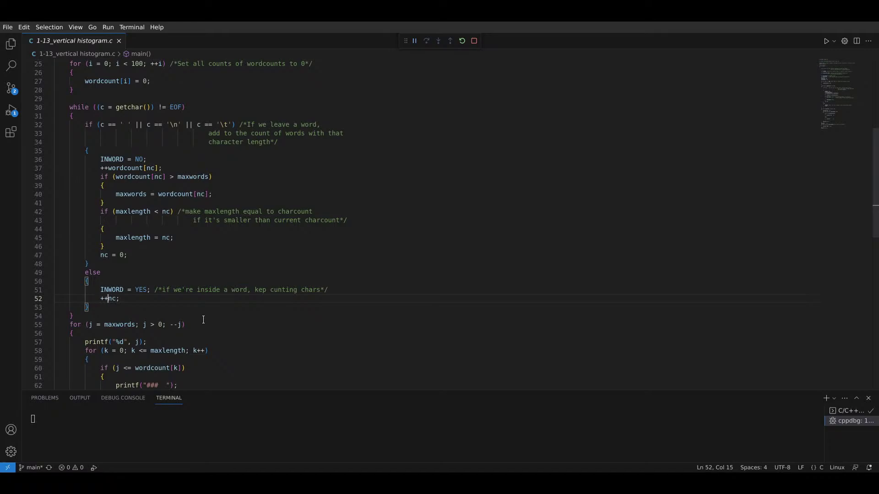
{"action": "key", "text": "Up"}
{"action": "key", "text": "End"}
Insert 'if (nc > 98){' before ++nc with an 'endprogram' placeholder inside.
{"action": "key", "text": "Return"}
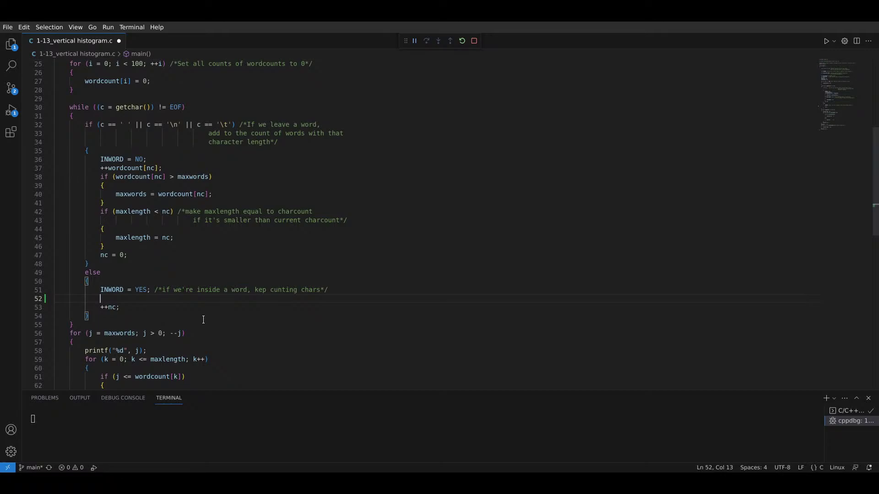
{"action": "type", "text": "if ("}
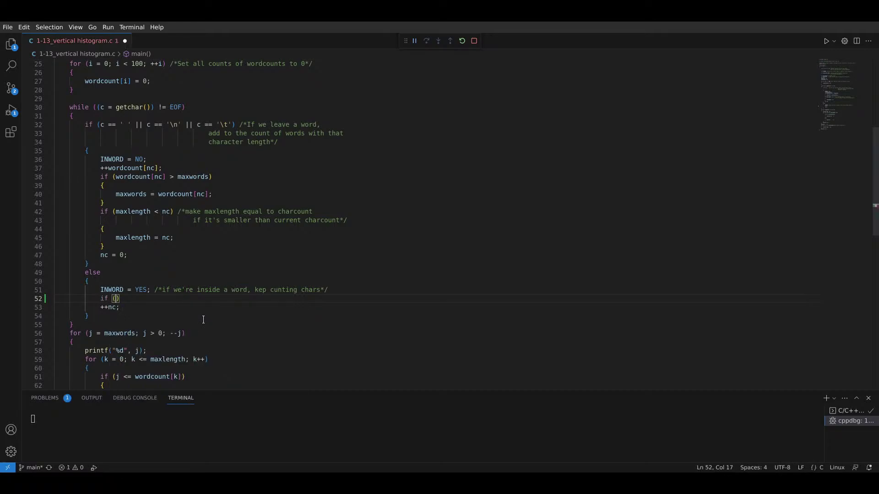
{"action": "type", "text": "nc"}
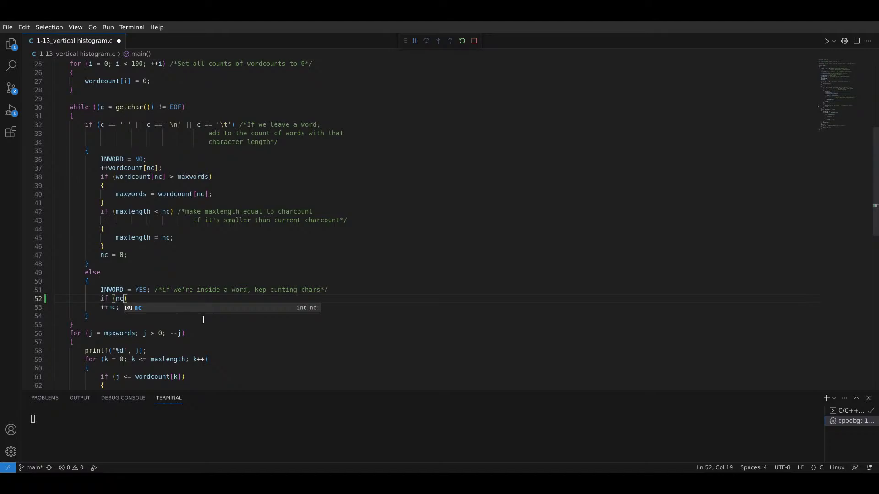
{"action": "type", "text": ">"}
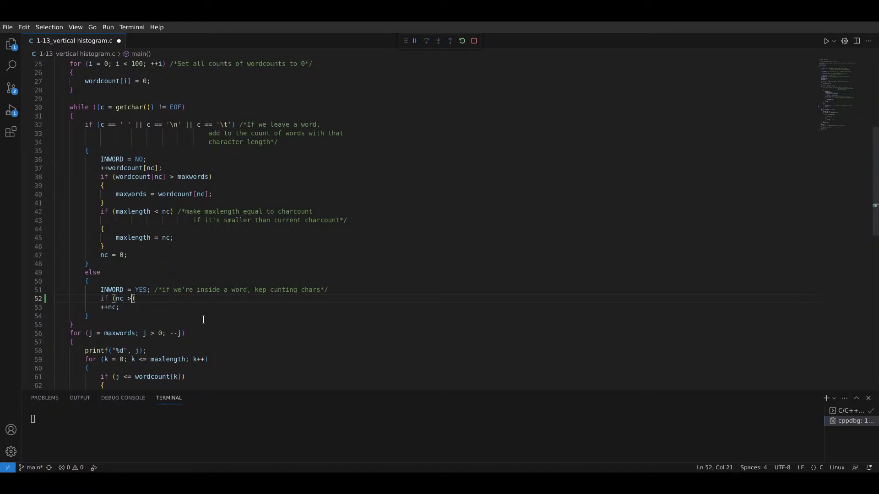
{"action": "type", "text": " 98)"}
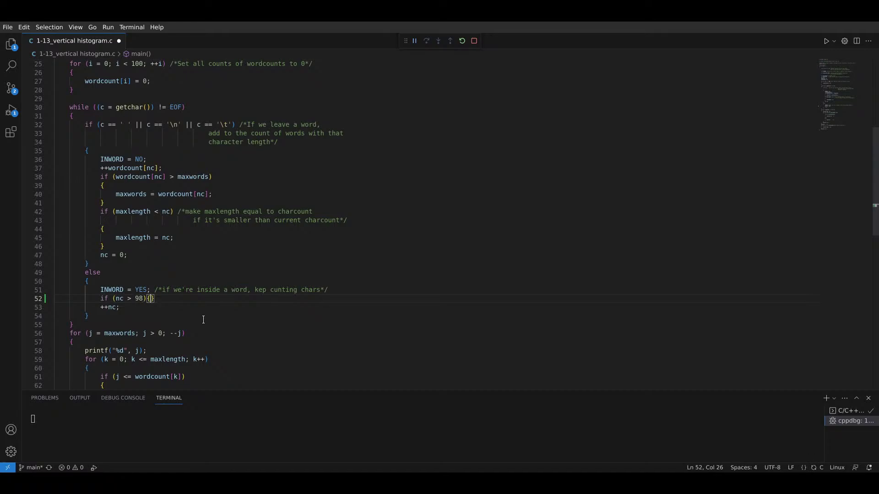
{"action": "type", "text": "{"}
{"action": "key", "text": "Return"}
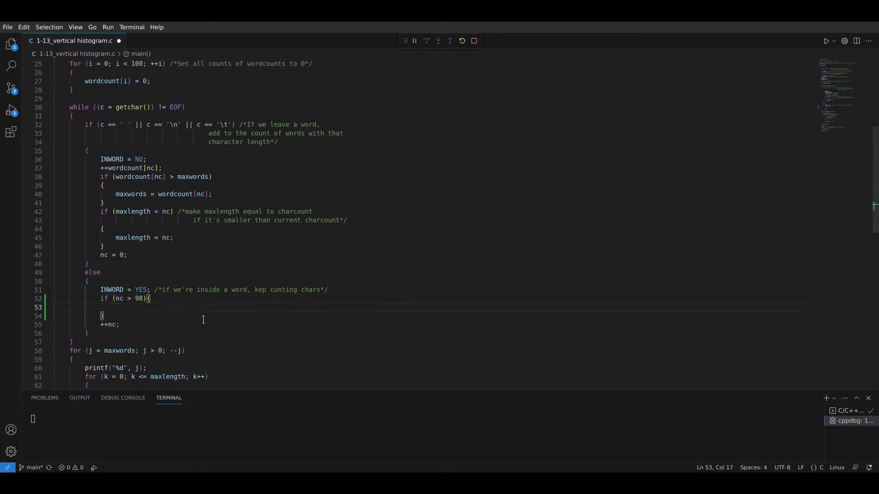
{"action": "type", "text": "endprogram"}
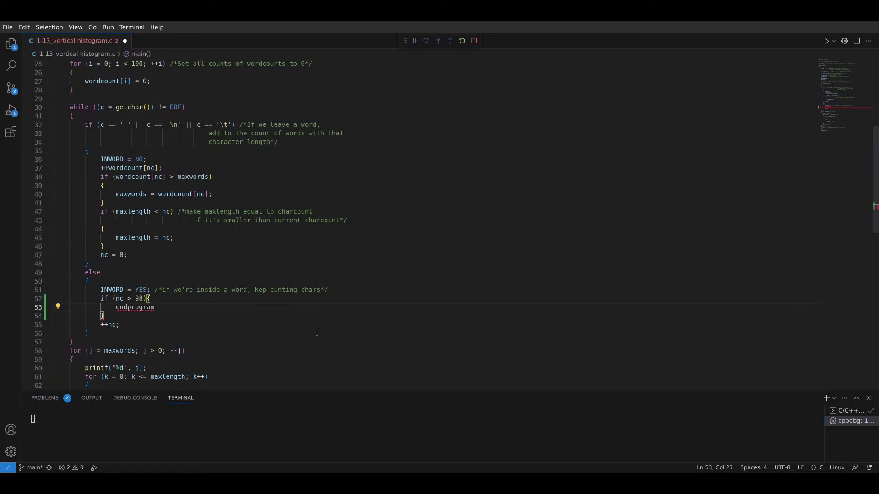
Replace 'endprogram' with 'exit();', change the condition to nc < 98, and add a blank line.
{"action": "double_click", "coordinate": [134, 307]}
{"action": "type", "text": "ex"}
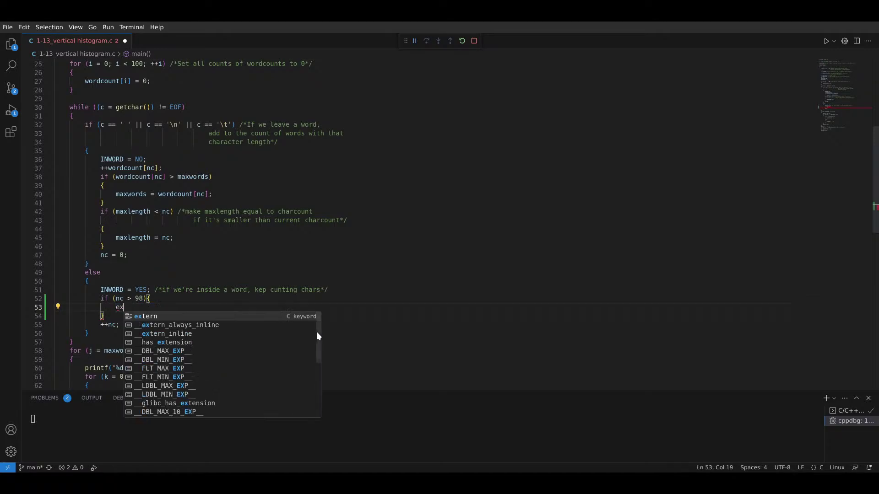
{"action": "type", "text": "it();"}
{"action": "key", "text": "Escape"}
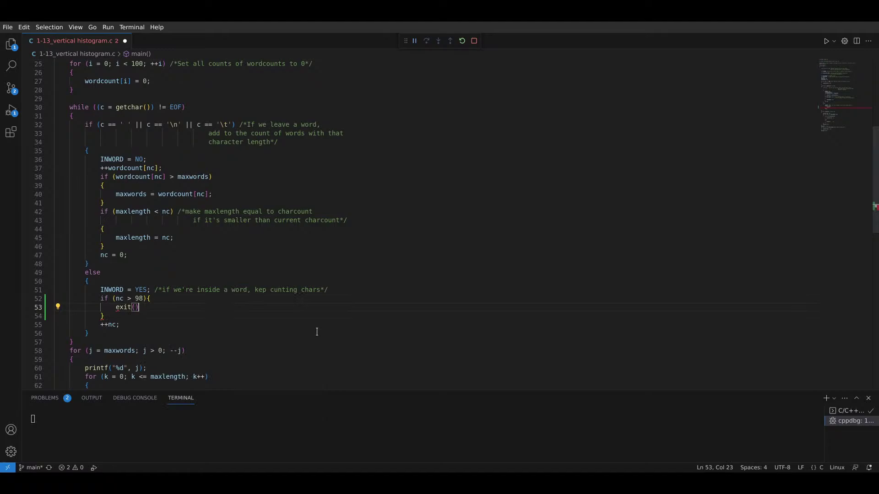
{"action": "key", "text": "Up"}
{"action": "key", "text": "Up"}
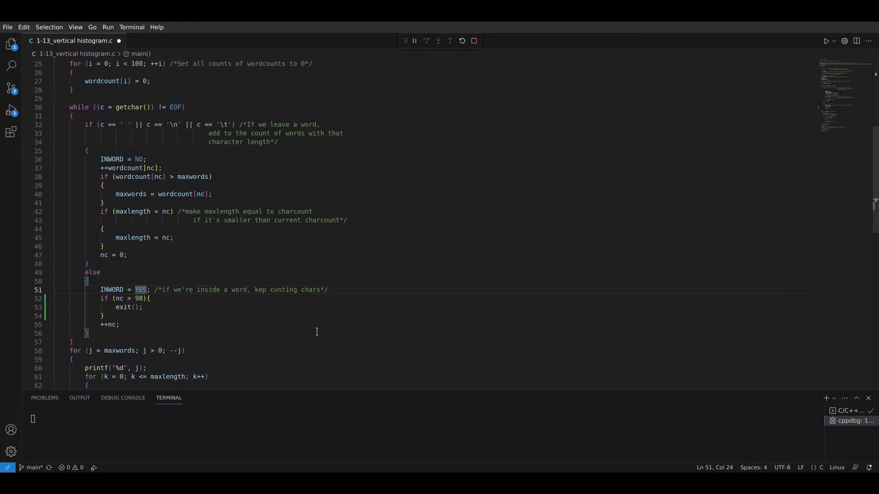
{"action": "key", "text": "Down"}
{"action": "type", "text": "<"}
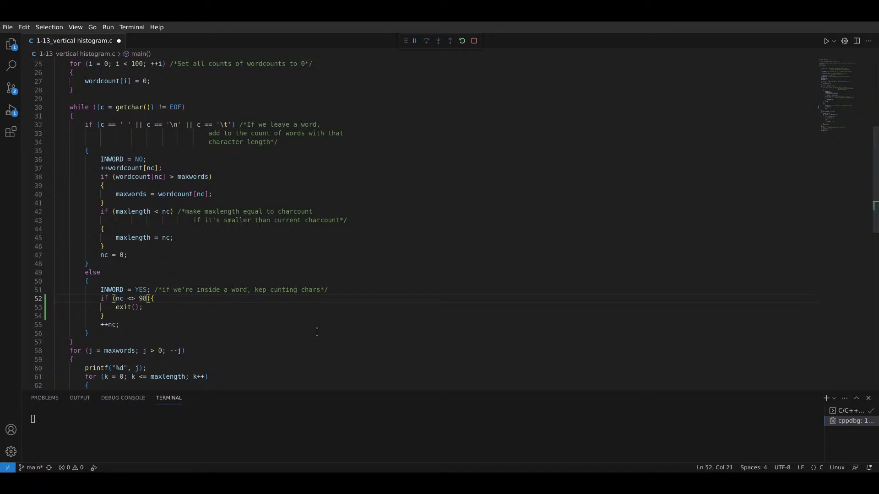
{"action": "key", "text": "Delete"}
{"action": "key", "text": "End"}
{"action": "key", "text": "Down"}
{"action": "key", "text": "Down"}
{"action": "key", "text": "Return"}
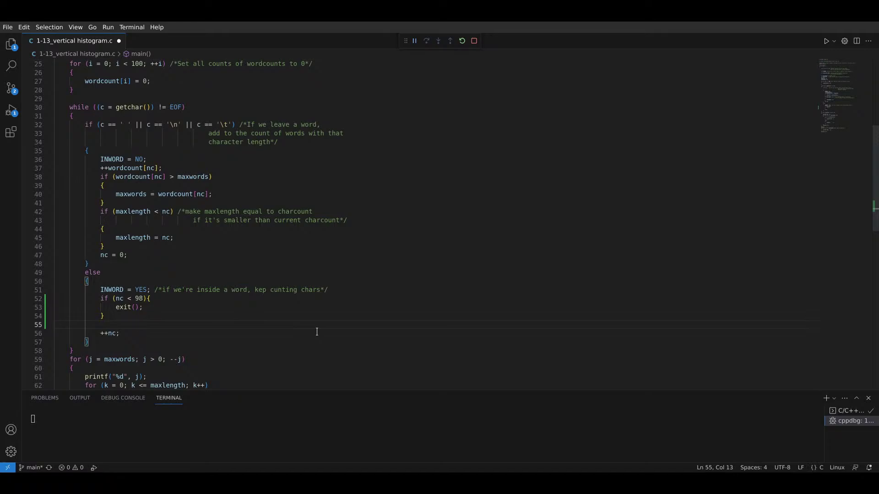
{"action": "type", "text": "else if"}
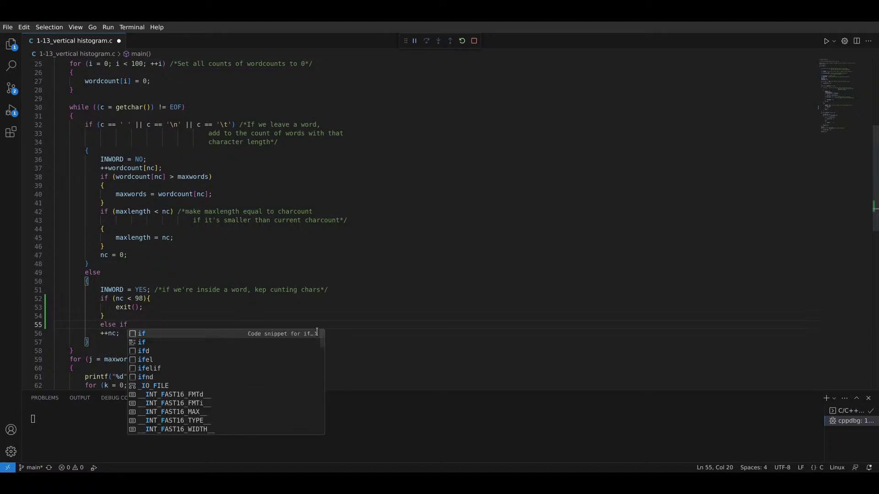
{"action": "type", "text": " (nc > 98"}
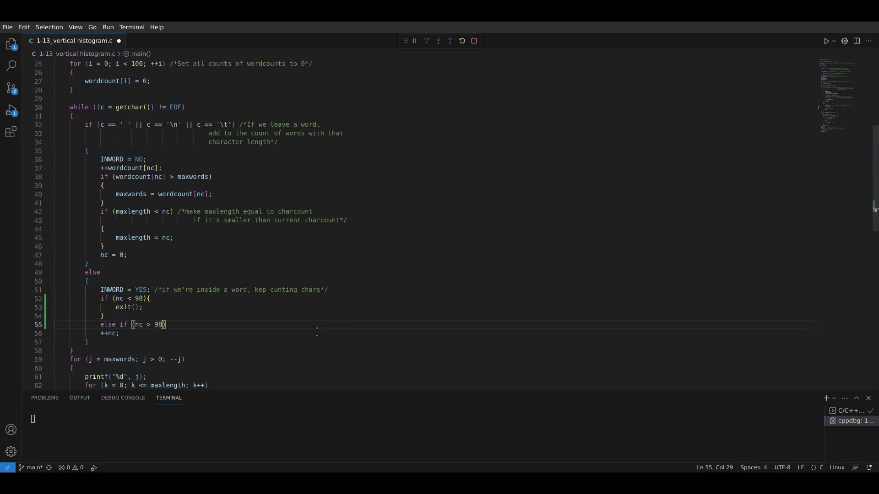
Add an 'else if (nc > 98)' branch calling exit() and put ++nc in the first branch.
{"action": "key", "text": "Right"}
{"action": "type", "text": "{"}
{"action": "key", "text": "Return"}
{"action": "key", "text": "Up"}
{"action": "key", "text": "Up"}
{"action": "key", "text": "Up"}
{"action": "key", "text": "ctrl+shift+k"}
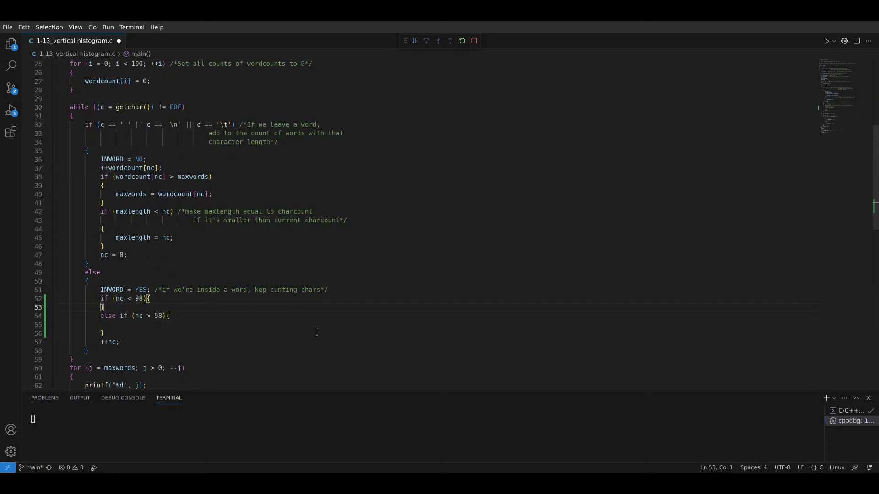
{"action": "key", "text": "ctrl+z"}
{"action": "key", "text": "shift+End"}
{"action": "type", "text": "++"}
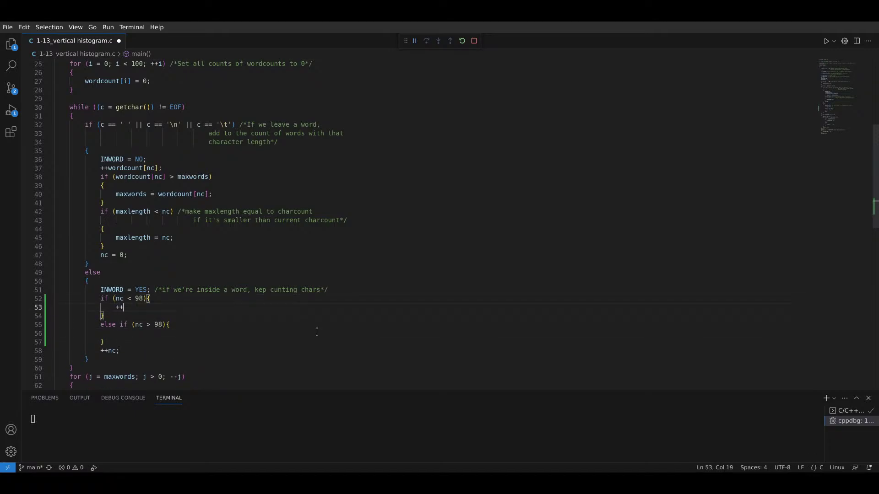
{"action": "type", "text": "nc;"}
{"action": "key", "text": "Down"}
{"action": "key", "text": "Down"}
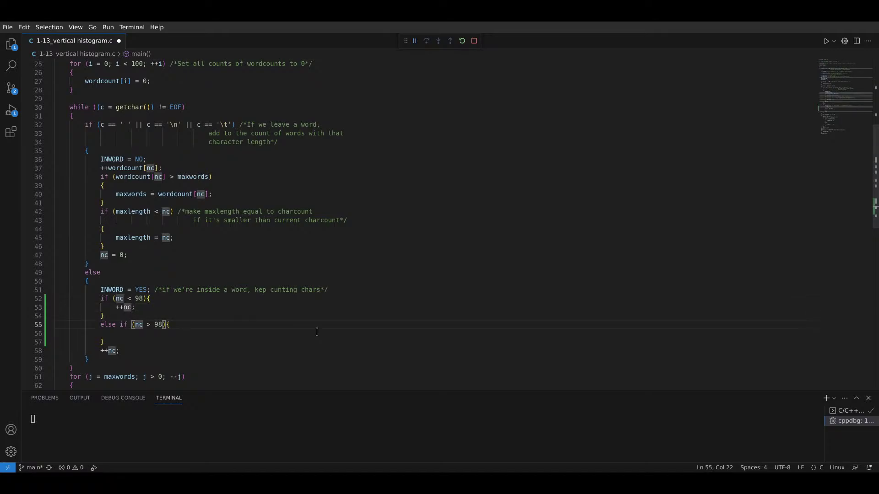
{"action": "key", "text": "Down"}
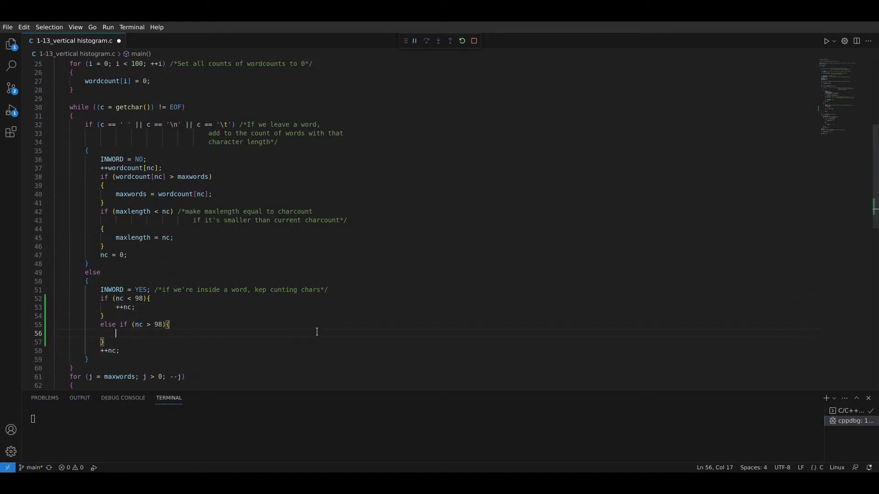
{"action": "type", "text": "exit();"}
{"action": "key", "text": "Return"}
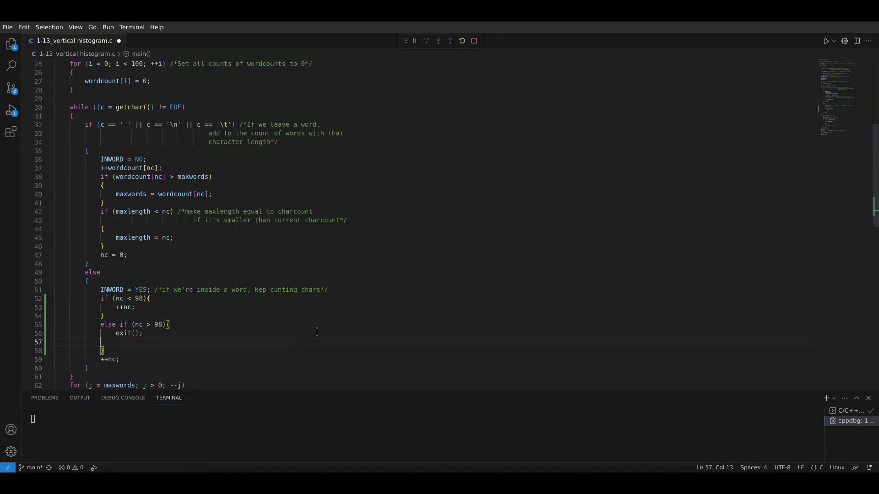
Delete the leftover ++nc; and empty lines, then save the file.
{"action": "key", "text": "Down"}
{"action": "key", "text": "End"}
{"action": "key", "text": "ctrl+shift+k"}
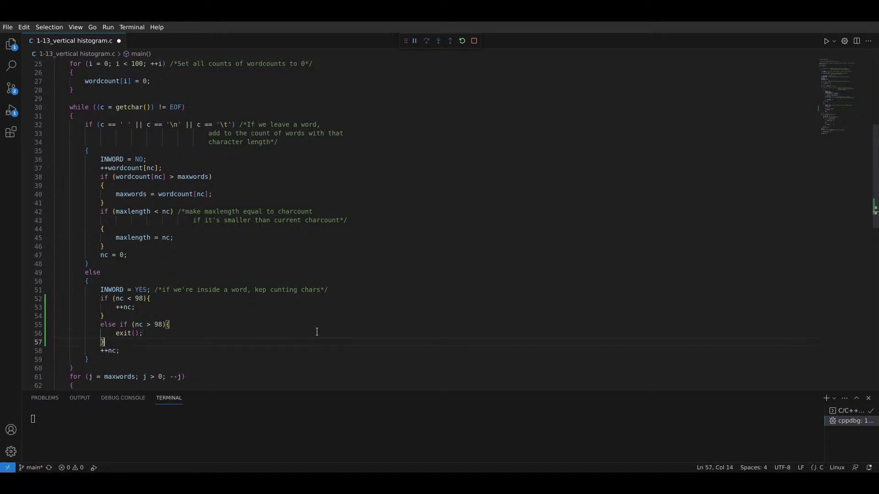
{"action": "key", "text": "Down"}
{"action": "key", "text": "BackSpace"}
{"action": "key", "text": "BackSpace"}
{"action": "key", "text": "BackSpace"}
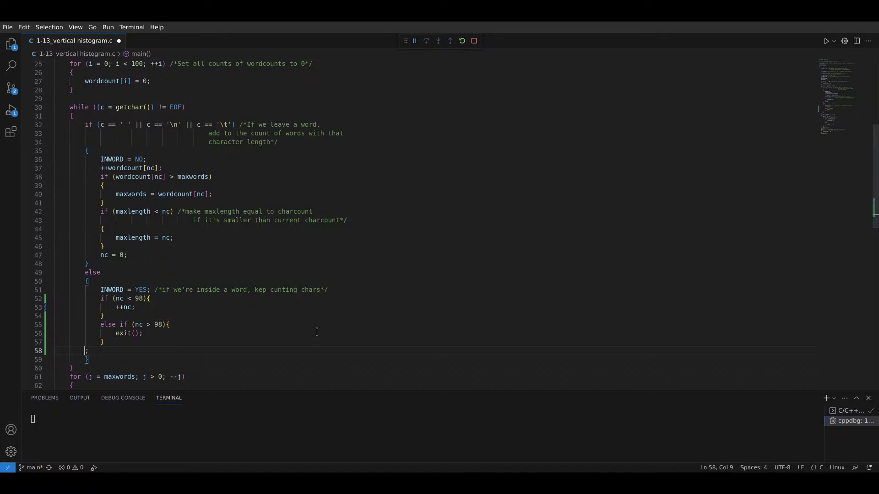
{"action": "key", "text": "ctrl+z"}
{"action": "key", "text": "ctrl+shift+Left"}
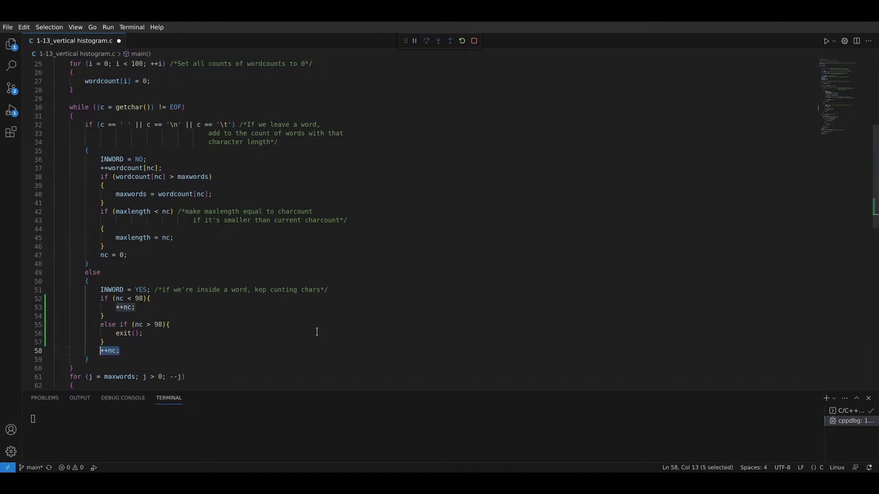
{"action": "key", "text": "ctrl+k"}
{"action": "key", "text": "BackSpace"}
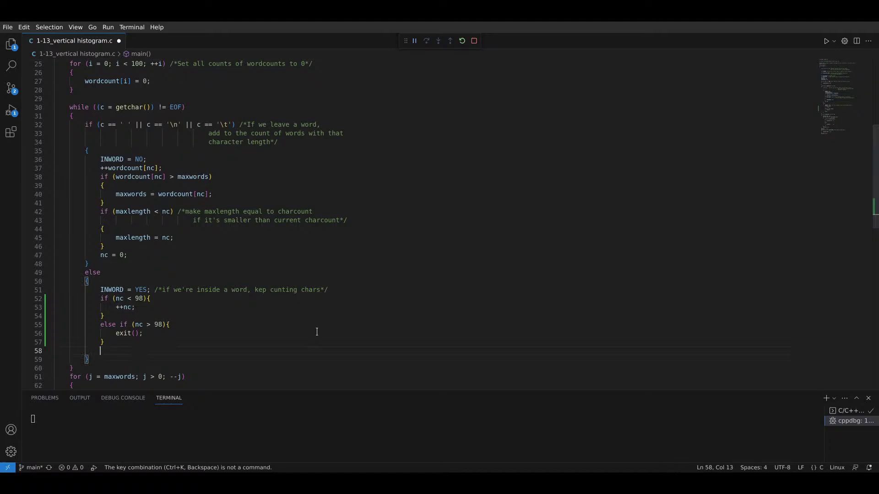
{"action": "key", "text": "BackSpace"}
{"action": "key", "text": "BackSpace"}
{"action": "key", "text": "BackSpace"}
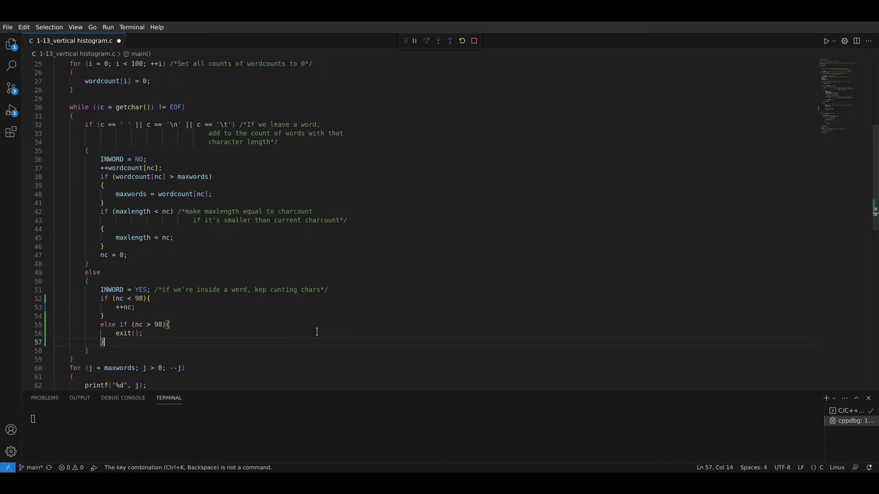
{"action": "key", "text": "ctrl+s"}
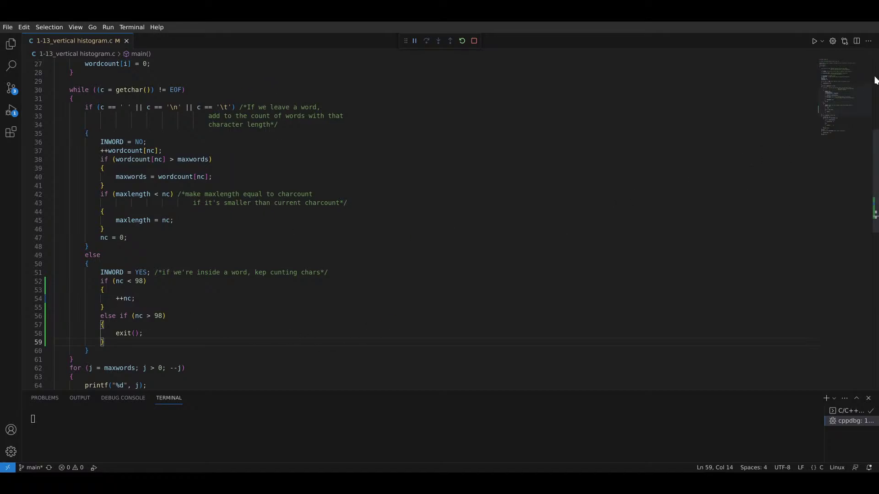
Show the two exit() compile errors and place the caret inside exit() on line 58.
{"action": "left_click", "coordinate": [814, 40]}
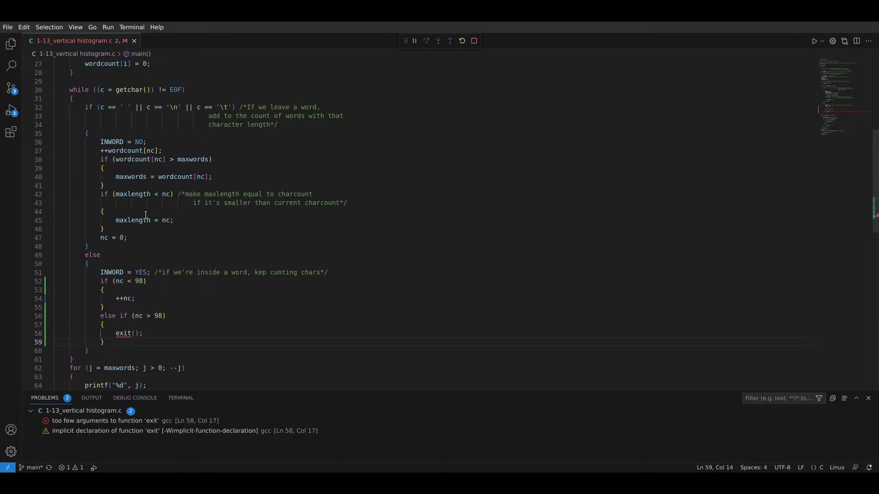
{"action": "left_click", "coordinate": [137, 334]}
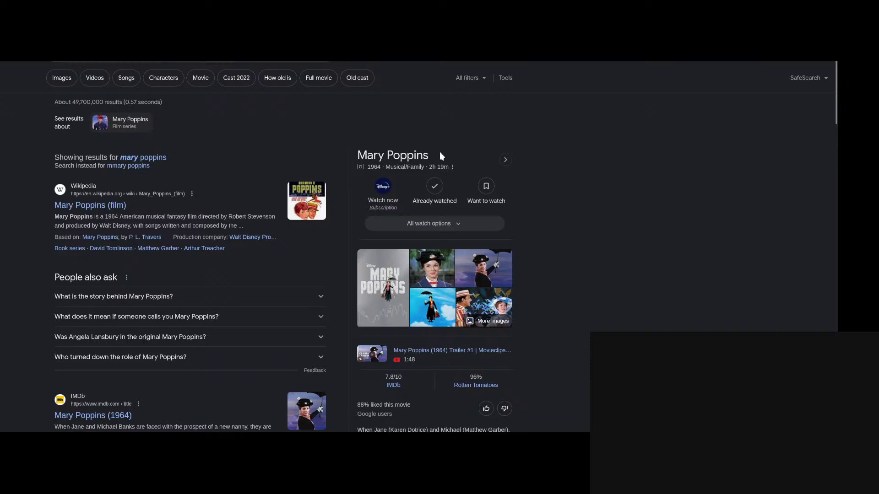
Select the 'Mary Poppins' title in the Google search results.
{"action": "left_click_drag", "start_coordinate": [430, 155], "coordinate": [358, 158]}
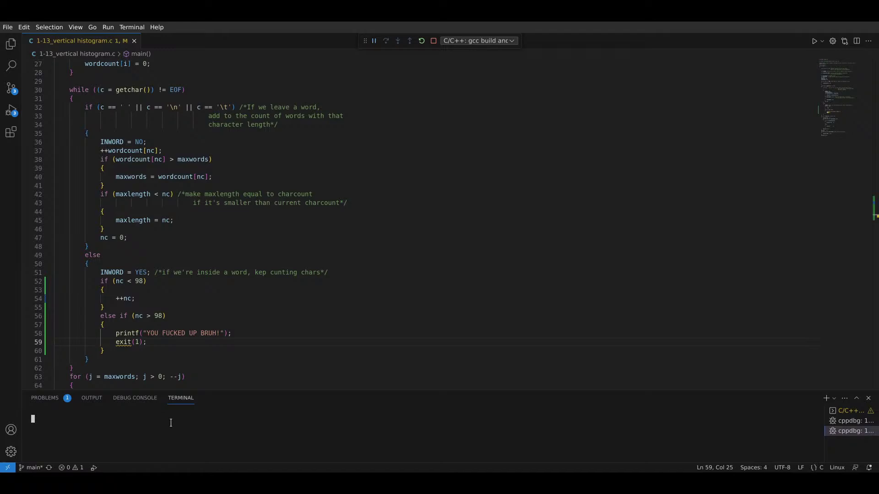
Feed the running program a very long pasted word and end input with Ctrl+D.
{"action": "type", "text": "supercalifragilisticexpialidocious"}
{"action": "key", "text": "ctrl+shift+v"}
{"action": "key", "text": "ctrl+shift+v"}
{"action": "key", "text": "ctrl+shift+v"}
{"action": "key", "text": "ctrl+shift+v"}
{"action": "key", "text": "ctrl+shift+v"}
{"action": "key", "text": "ctrl+shift+v"}
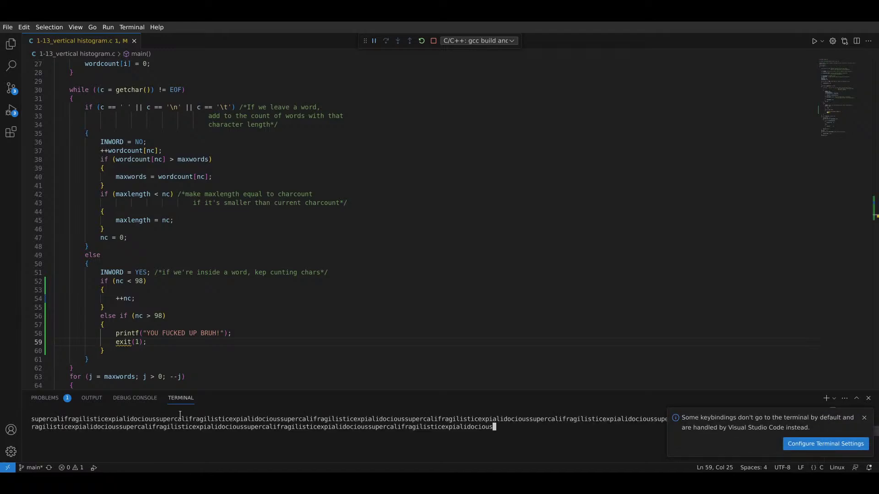
{"action": "key", "text": "Return"}
{"action": "key", "text": "Return"}
{"action": "key", "text": "ctrl+d"}
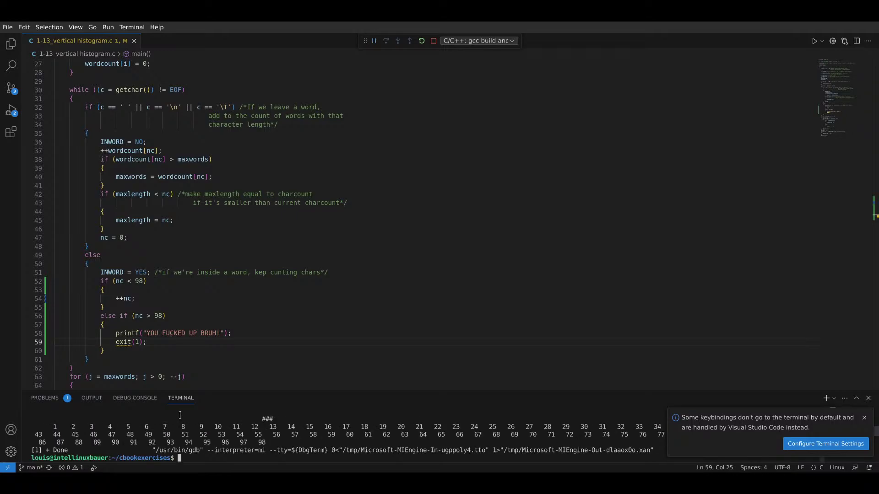
Review the ++nc line and the nc < 98 and nc > 98 conditions.
{"action": "left_click", "coordinate": [234, 300]}
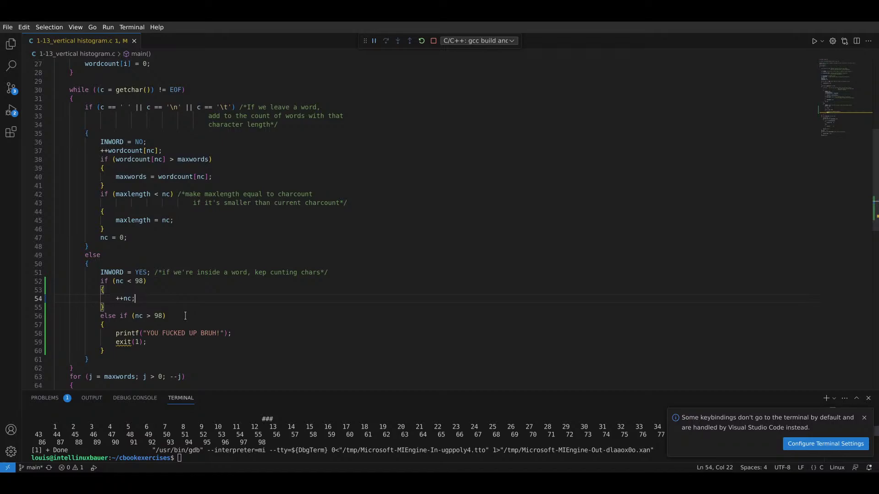
{"action": "left_click", "coordinate": [163, 319]}
{"action": "key", "text": "Up"}
{"action": "key", "text": "Up"}
{"action": "key", "text": "Down"}
{"action": "key", "text": "Down"}
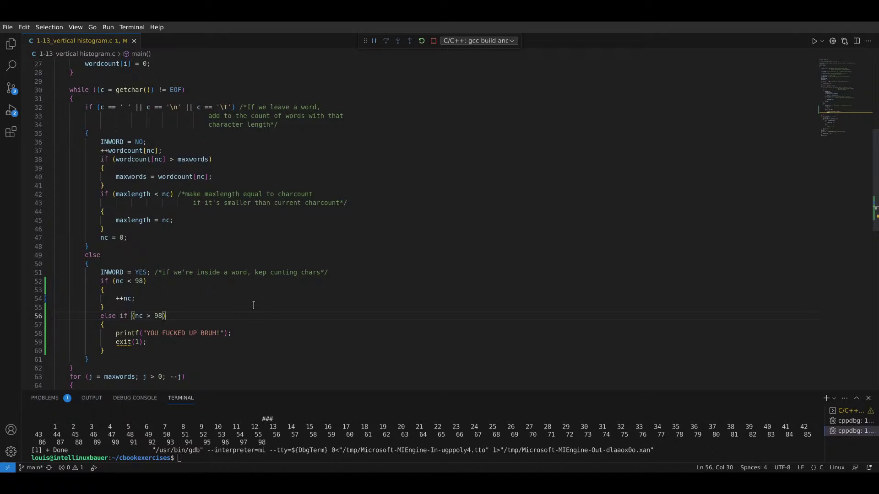
{"action": "key", "text": "Up"}
{"action": "key", "text": "Up"}
{"action": "key", "text": "Up"}
{"action": "key", "text": "Down"}
{"action": "key", "text": "Down"}
{"action": "key", "text": "Down"}
{"action": "key", "text": "Down"}
{"action": "key", "text": "Right"}
{"action": "key", "text": "Left"}
{"action": "key", "text": "Left"}
{"action": "key", "text": "Left"}
Change exit(1) to exit(0) in the else-if (nc > 98) block.
{"action": "key", "text": "Down"}
{"action": "key", "text": "Down"}
{"action": "key", "text": "Down"}
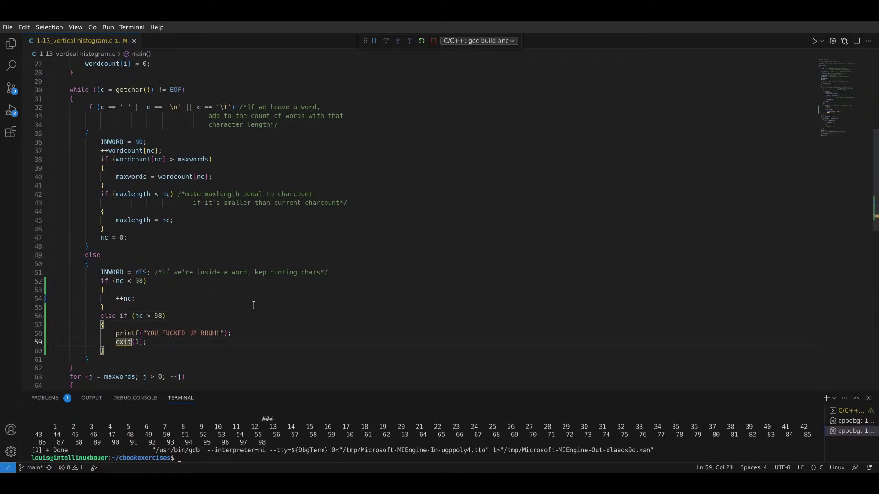
{"action": "key", "text": "Right"}
{"action": "key", "text": "Right"}
{"action": "key", "text": "Right"}
{"action": "key", "text": "shift+Right"}
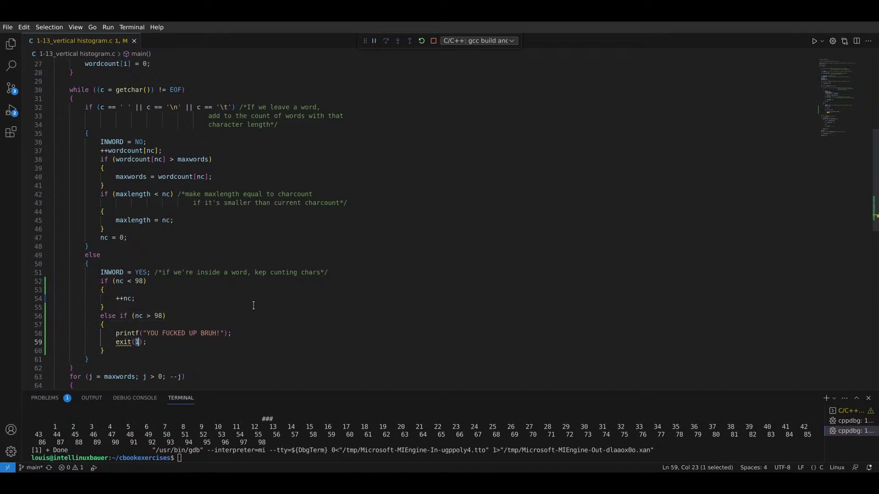
{"action": "type", "text": "0"}
{"action": "key", "text": "Up"}
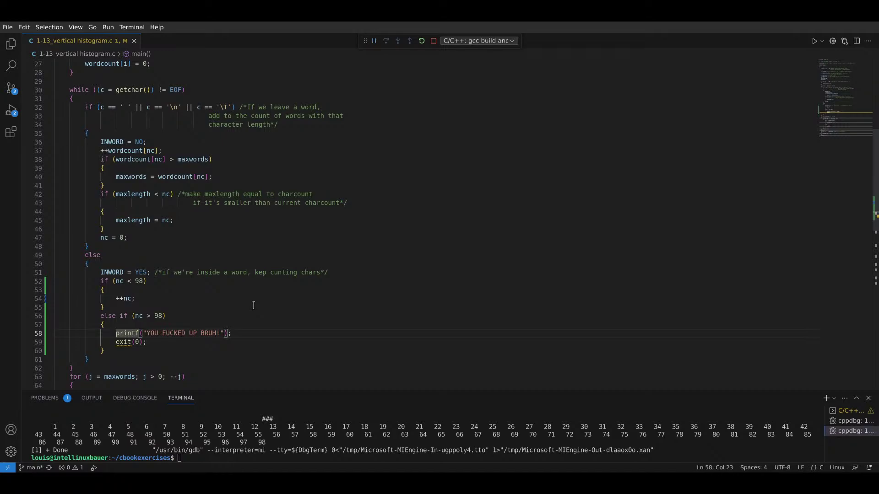
Rebuild and run the program, then paste one extremely long word into the terminal and submit it.
{"action": "left_click", "coordinate": [814, 40]}
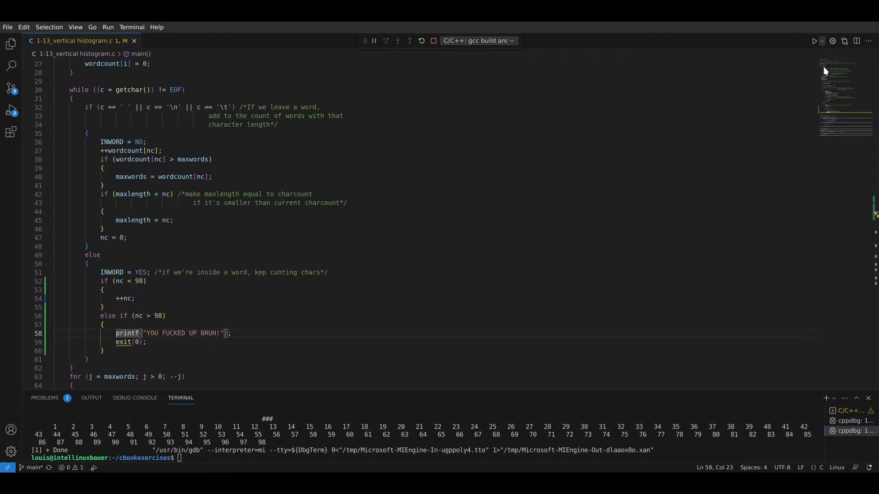
{"action": "left_click", "coordinate": [224, 434]}
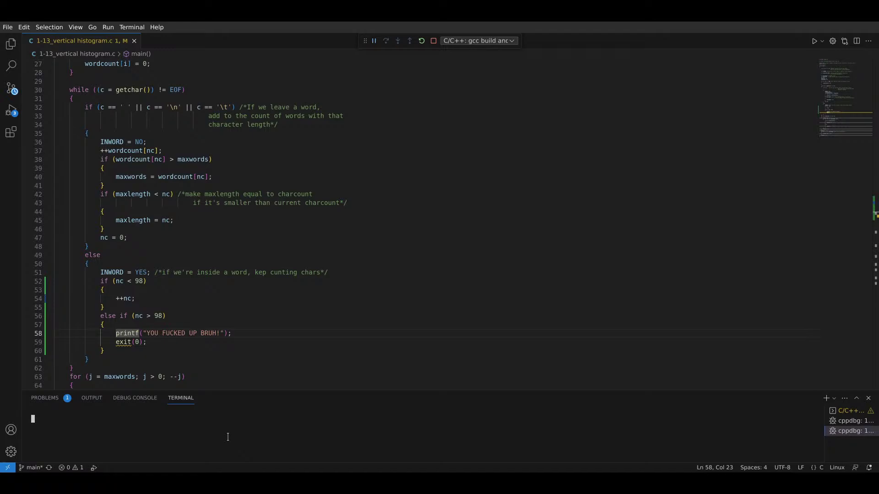
{"action": "key", "text": "ctrl+shift+v"}
{"action": "key", "text": "ctrl+shift+v"}
{"action": "key", "text": "ctrl+shift+v"}
{"action": "key", "text": "ctrl+shift+v"}
{"action": "key", "text": "ctrl+shift+v"}
{"action": "key", "text": "ctrl+shift+v"}
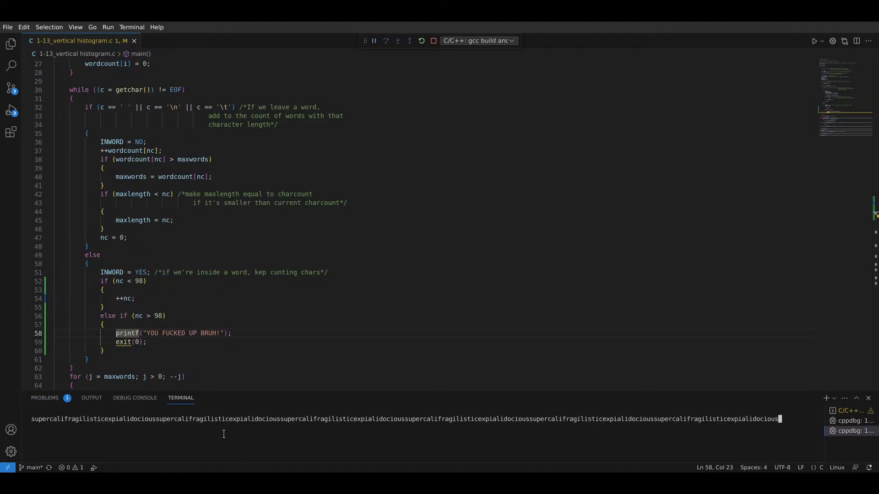
{"action": "key", "text": "ctrl+shift+v"}
{"action": "key", "text": "ctrl+shift+v"}
{"action": "key", "text": "ctrl+shift+v"}
{"action": "key", "text": "ctrl+shift+v"}
{"action": "key", "text": "ctrl+shift+v"}
{"action": "key", "text": "ctrl+shift+v"}
{"action": "type", "text": "uweohferwoiuhigoperwprwhjgfior"}
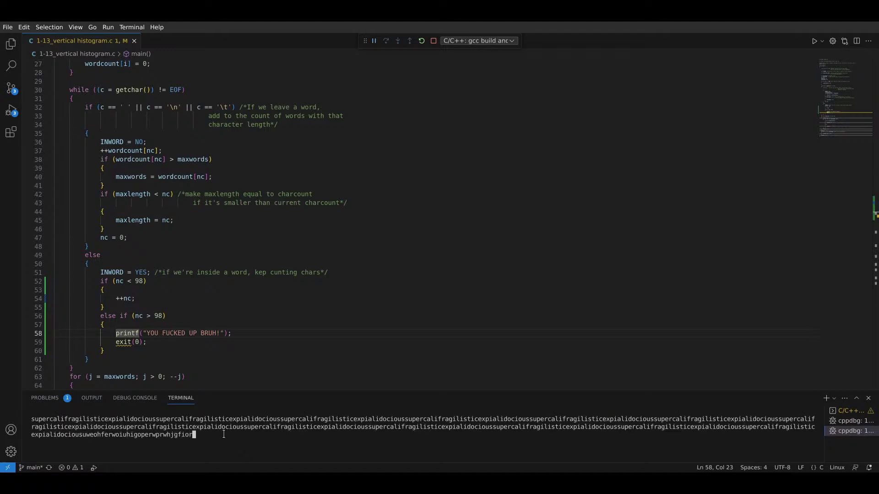
{"action": "type", "text": "ewhfgioughhoighoiouerhgiu"}
{"action": "type", "text": "oooothiohiojgooierjiogthrtyeston"}
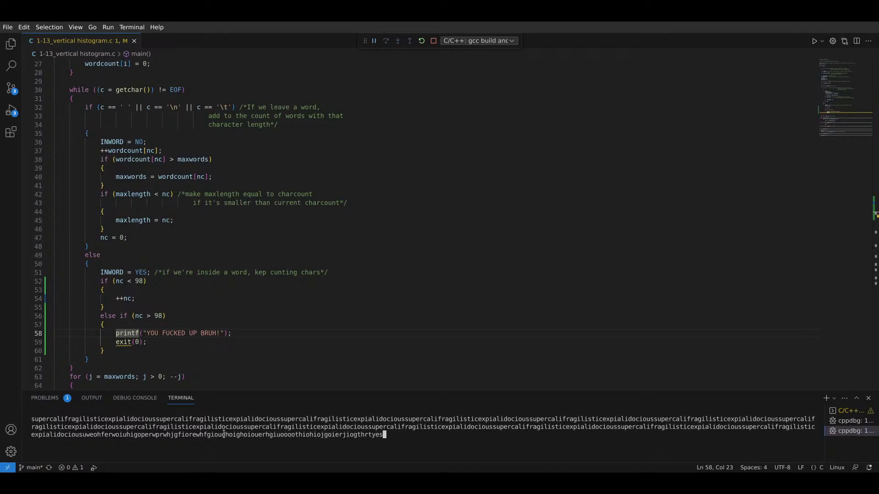
{"action": "type", "text": "wirewihfuiewrfhboiewshfoiuewsfiouwehbfguioewbfgouewbgfoiou"}
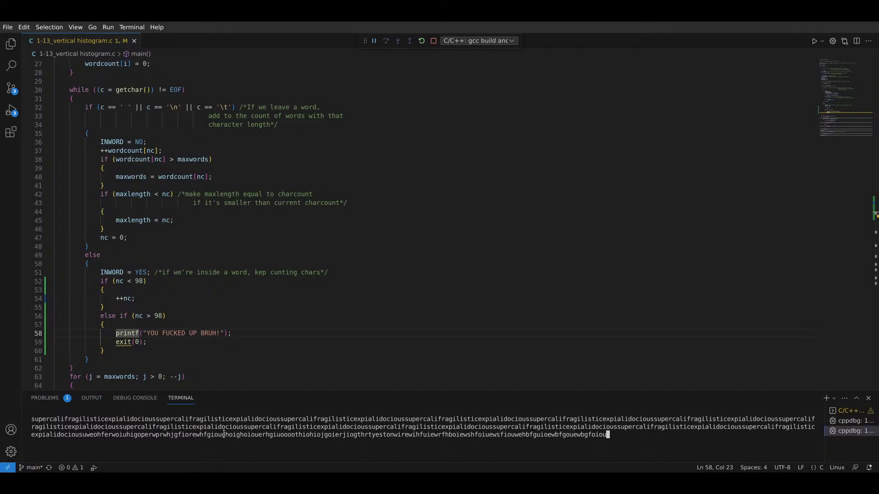
{"action": "type", "text": "tfseoriwgerwioghuierohgbiuiu"}
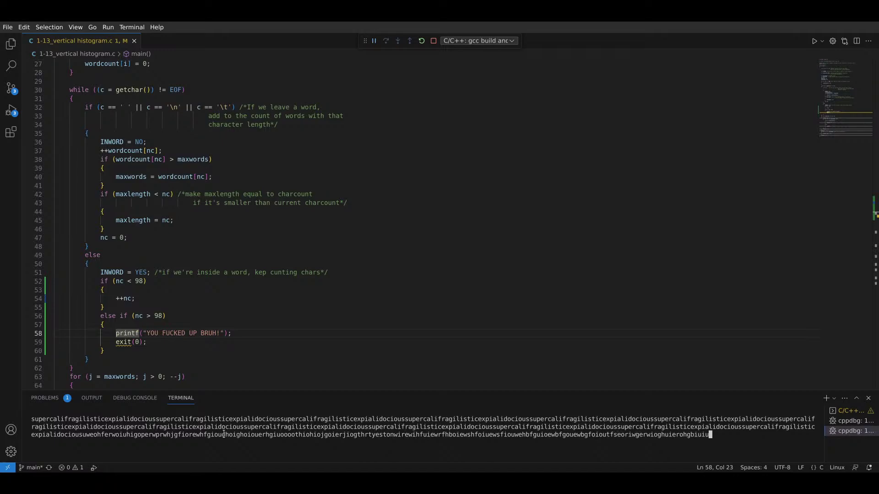
{"action": "type", "text": "uuuuuuuuuuuuuuuuuuuuuuuuuuregbeuguireb"}
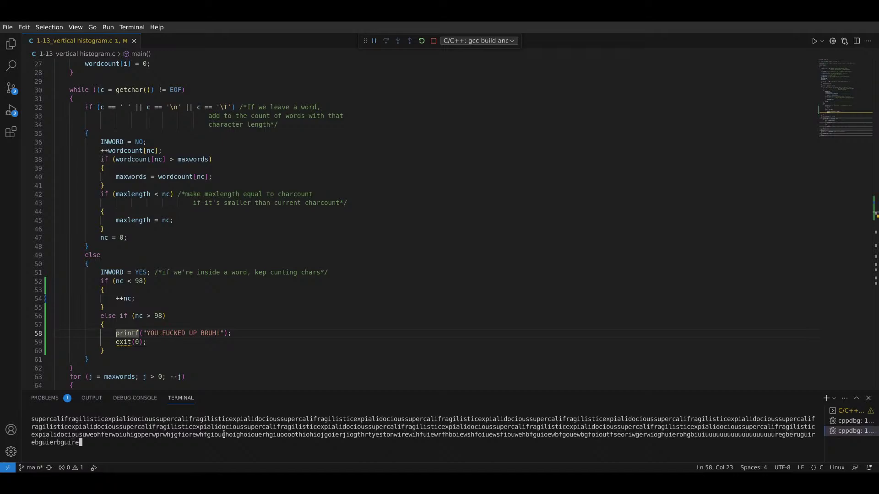
{"action": "type", "text": "guierbguirebguierbguiergberuigeruigeruigeruigeruiuigberwai"}
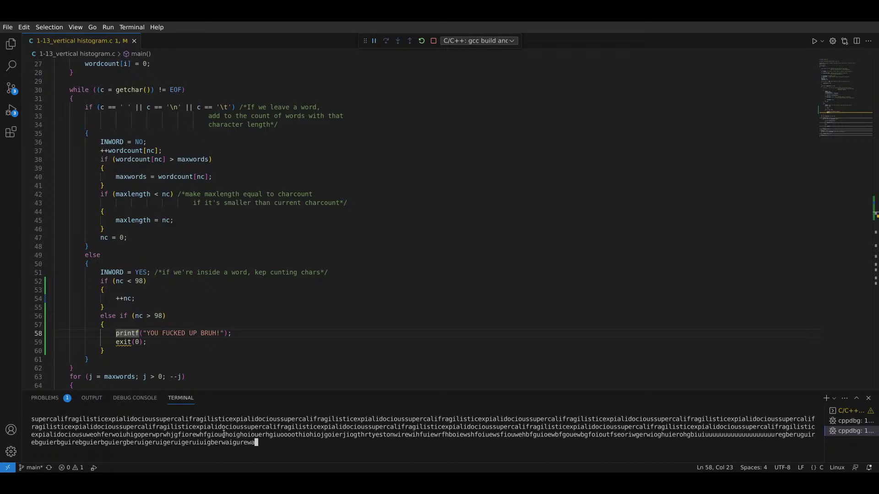
{"action": "type", "text": "gurewaguirewahfgiwesrigerwuaigfuiwehgfuio4ebfuiwergfiverws"}
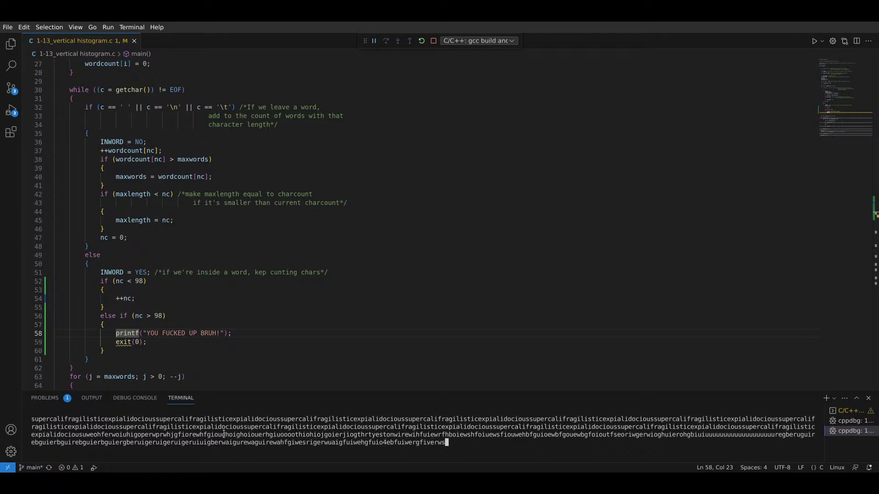
{"action": "type", "text": "fgbreuihufgrhfgirsawbfguihrfgni"}
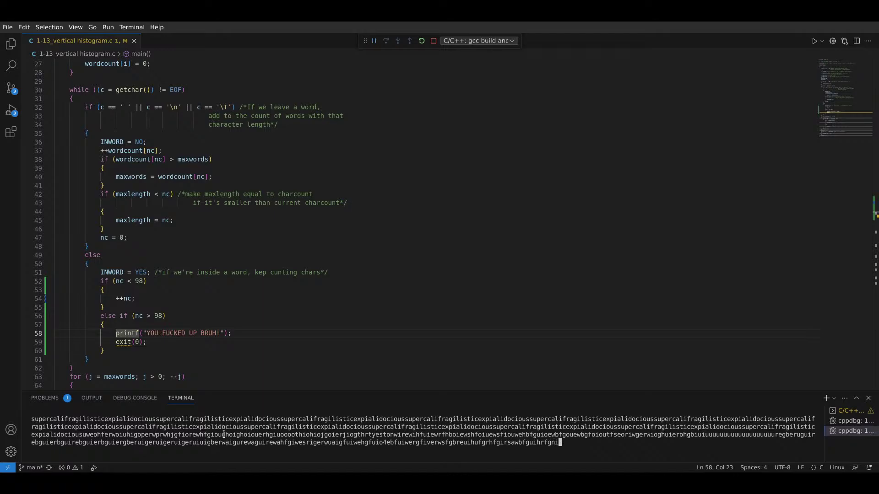
{"action": "type", "text": "ew"}
{"action": "key", "text": "Return"}
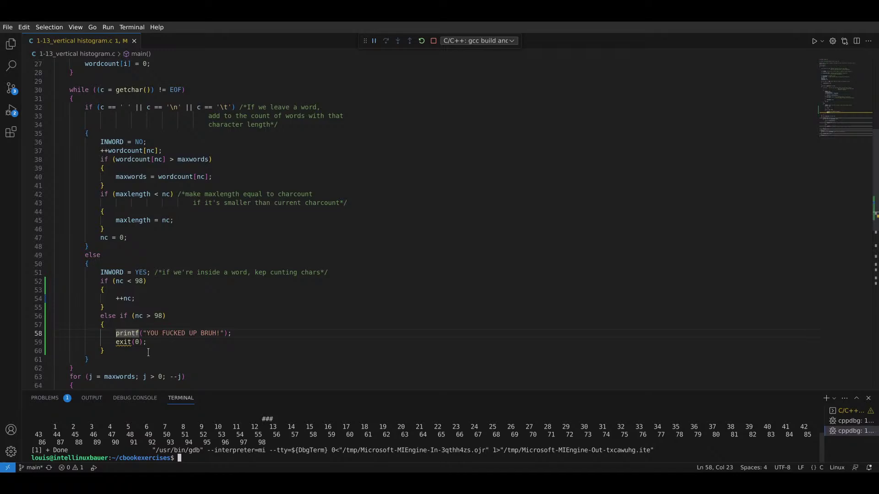
{"action": "left_click_drag", "start_coordinate": [143, 342], "coordinate": [139, 342]}
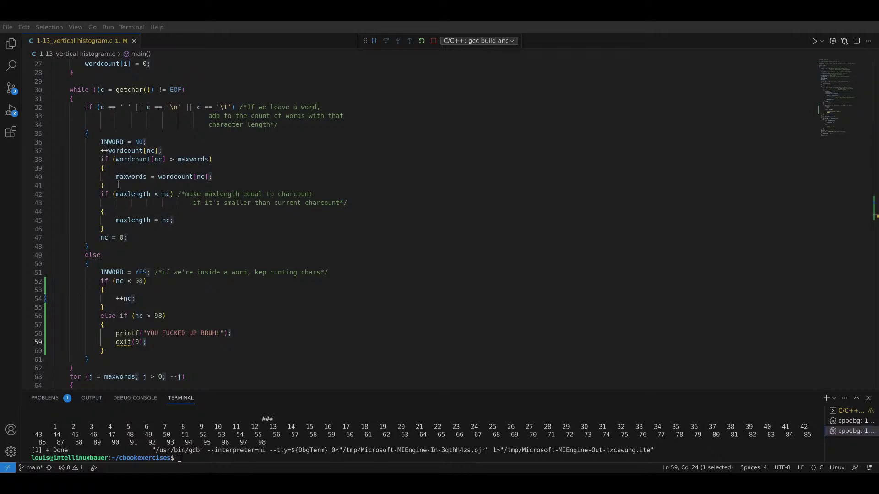
{"action": "scroll", "coordinate": [119, 184], "scroll_direction": "up", "scroll_amount": 10}
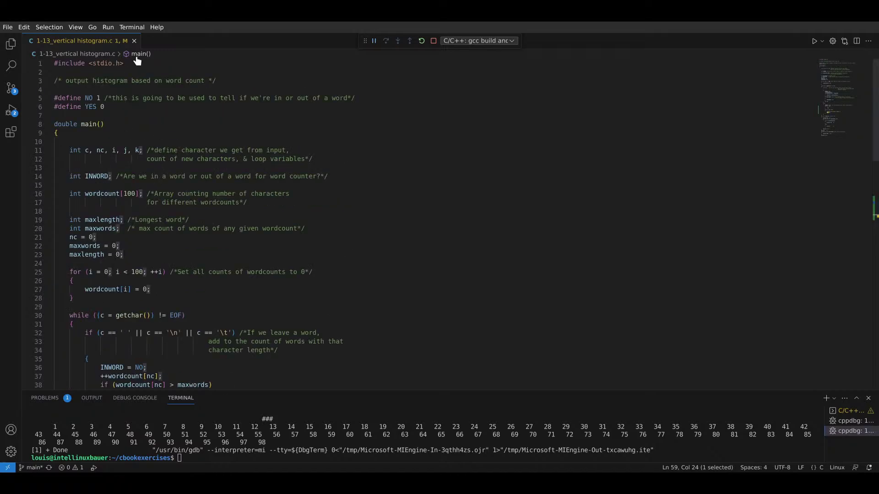
Add #include <stdlib.h> on line 2 below the first include and save the file.
{"action": "left_click", "coordinate": [138, 63]}
{"action": "key", "text": "Return"}
{"action": "type", "text": "#include"}
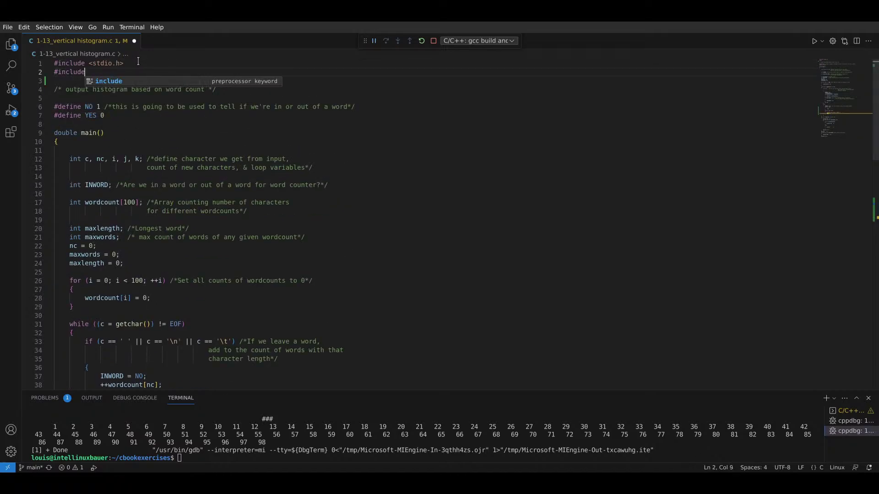
{"action": "type", "text": " stdlib. h>"}
{"action": "key", "text": "Left"}
{"action": "key", "text": "Left"}
{"action": "key", "text": "BackSpace"}
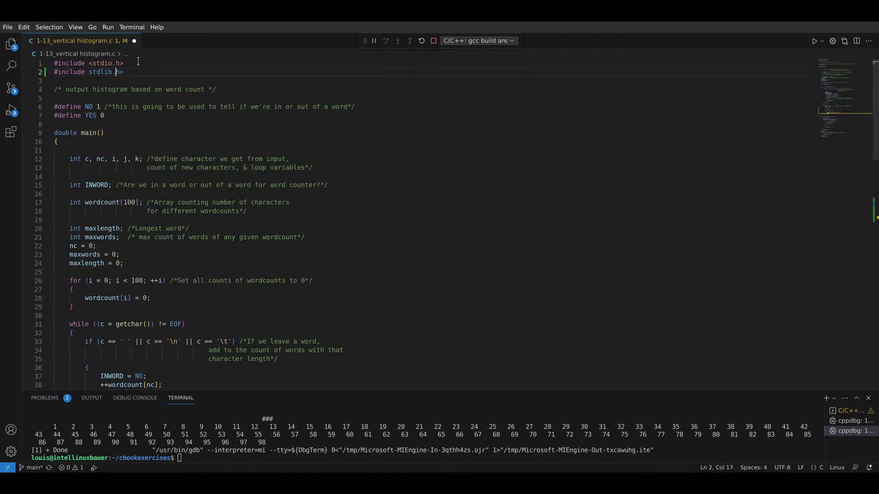
{"action": "type", "text": "<"}
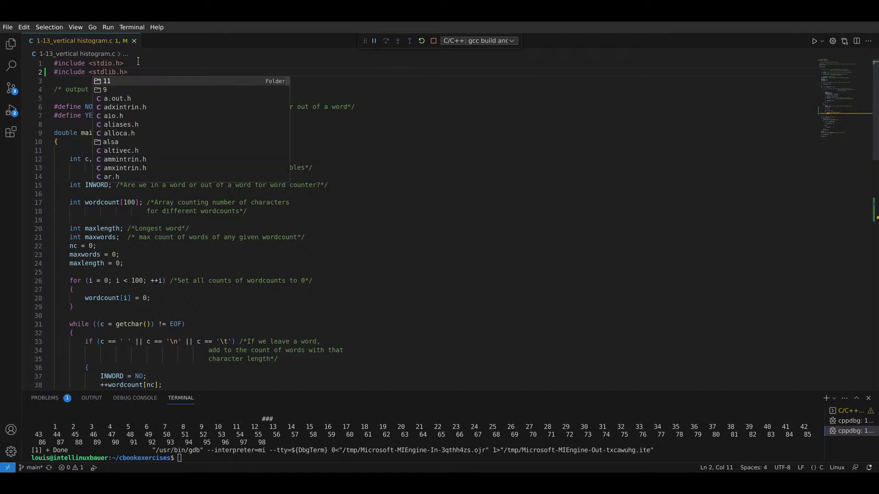
{"action": "key", "text": "ctrl+s"}
{"action": "scroll", "coordinate": [439, 207], "scroll_direction": "down", "scroll_amount": 3}
Run the program on a 40-character random word and print its histogram.
{"action": "left_click", "coordinate": [814, 40]}
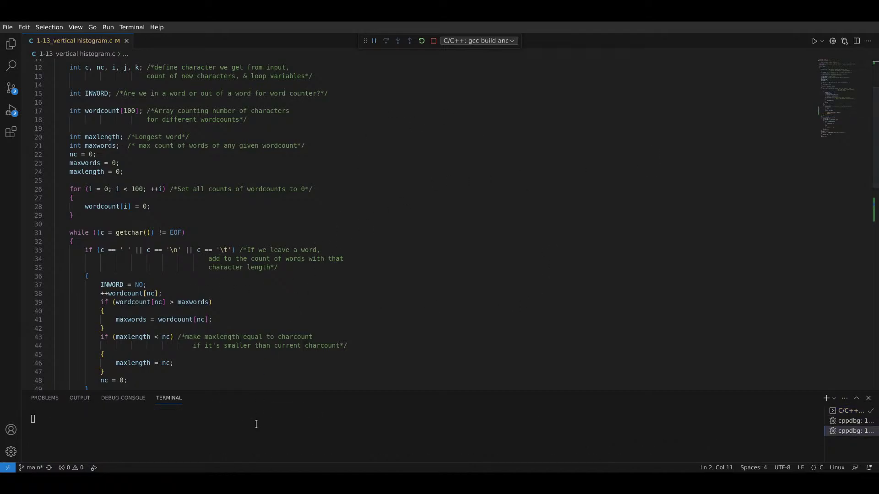
{"action": "type", "text": "ergrewjgfbrewusifbuirewsbfguirbviuruifgb"}
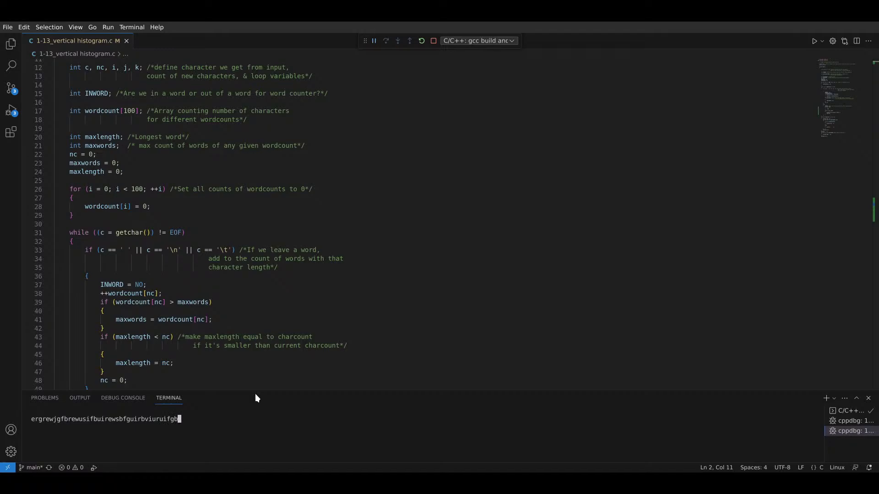
{"action": "key", "text": "Return"}
{"action": "key", "text": "ctrl+d"}
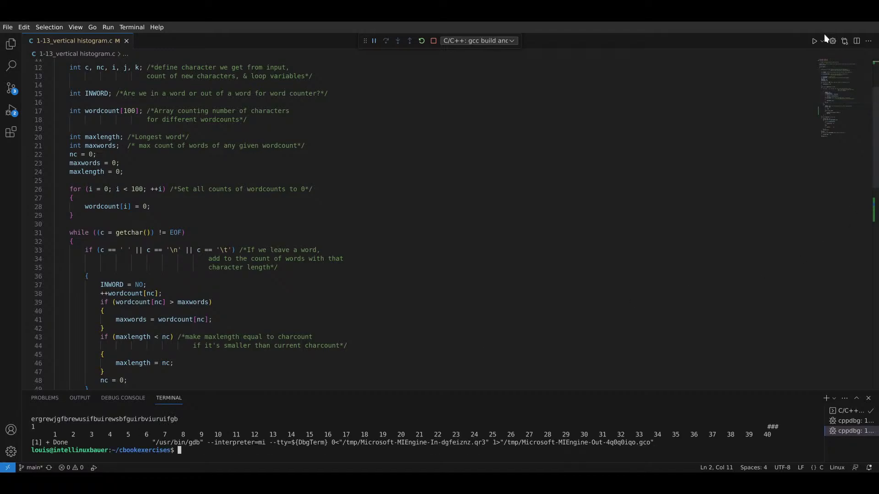
Run the program with a word far longer than 98 characters, getting a histogram labelled up to 98.
{"action": "left_click", "coordinate": [814, 40]}
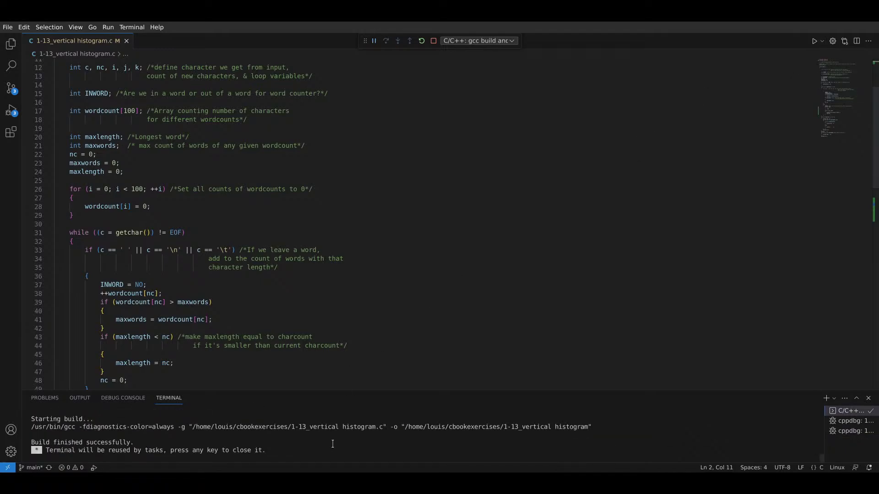
{"action": "type", "text": "fdgouifdshguifbrbuirebgfvr"}
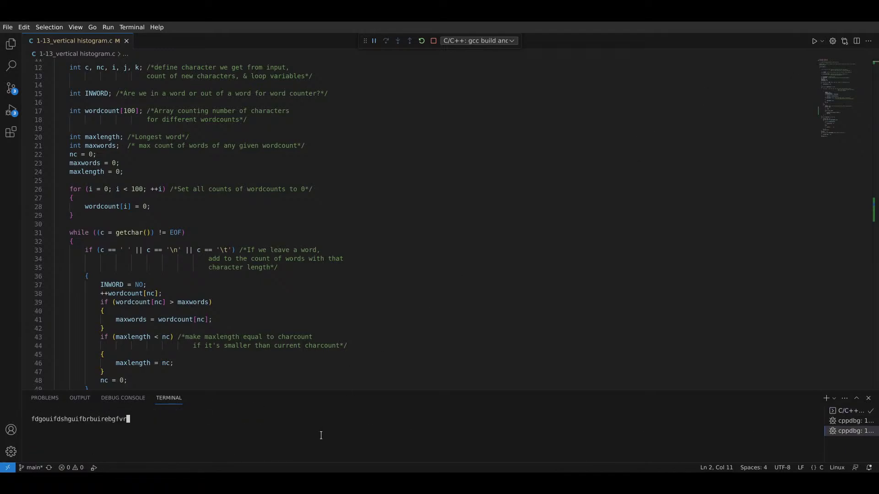
{"action": "type", "text": "vvewriubfguiwerguierwbisrubfgvuisd"}
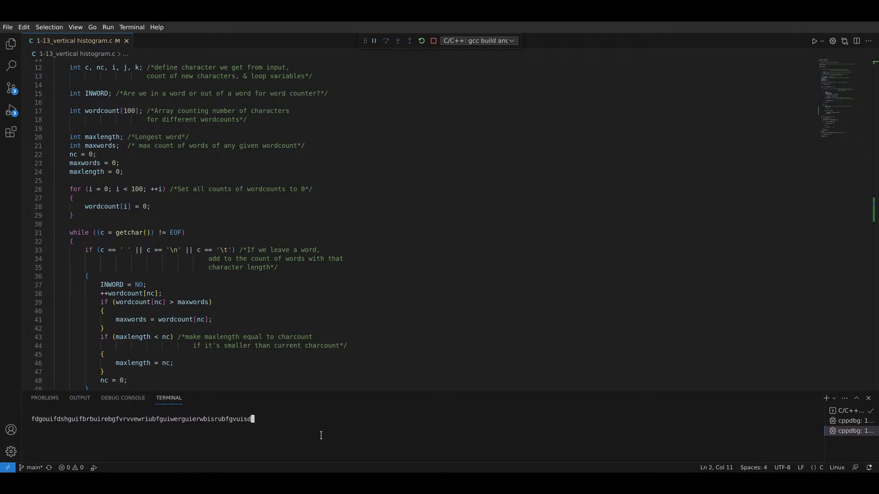
{"action": "type", "text": "bgyuerwgbvfuiewbfgieuwbfuiewbfuiewbfuiewbfiuewbfiuewbuifebwuifbuiwe"}
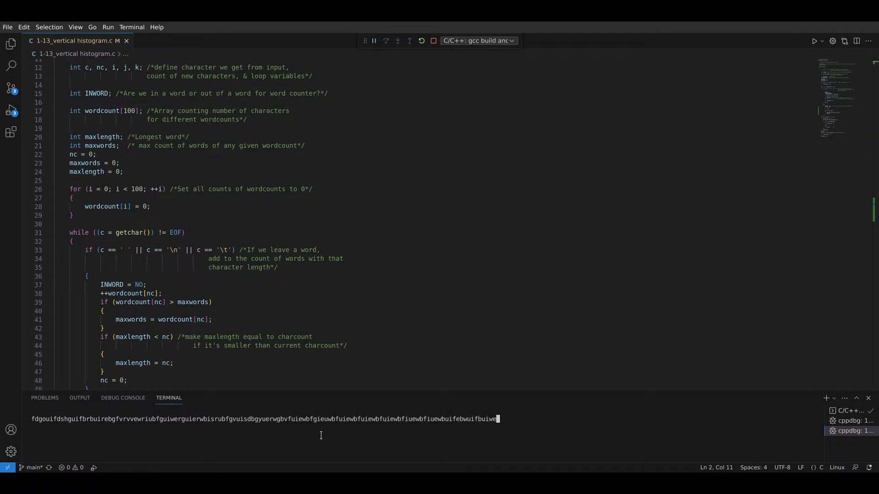
{"action": "type", "text": "fbuiwebwebfewufbewuifbewuibfgweruifgbewruibgfueiwbfuiewbfuiew"}
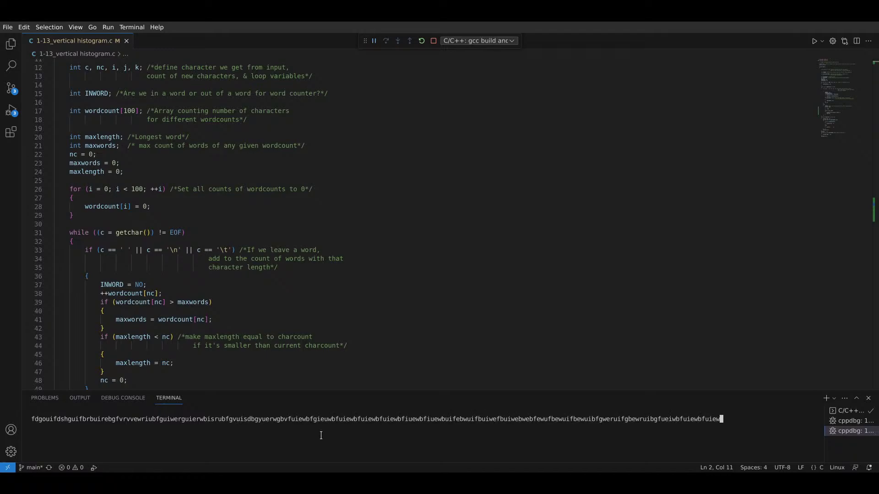
{"action": "type", "text": "bfuibfuiewbuifbedwbfwebfuiewbfeuwbfeuiwbfuiebfuieb"}
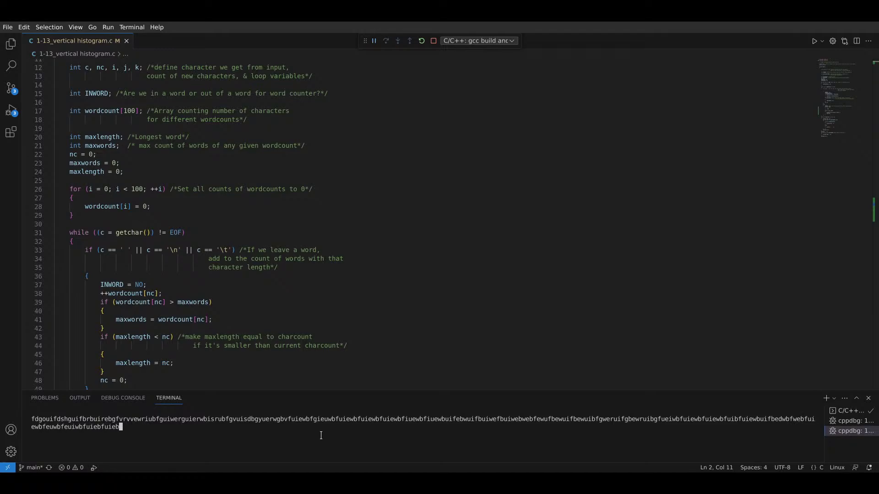
{"action": "type", "text": "fiudwbfuiwebfuiewbfiubeiubfewbfewbufibewuibewfuiewbf"}
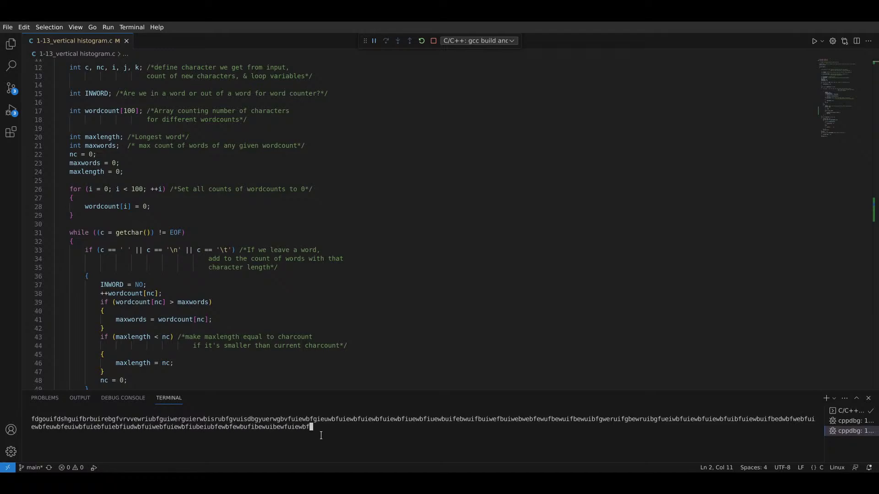
{"action": "type", "text": "uiwebfuiwebuifbuiewfbufbbbuiewbuiewbefuiewbfuiefuiefb"}
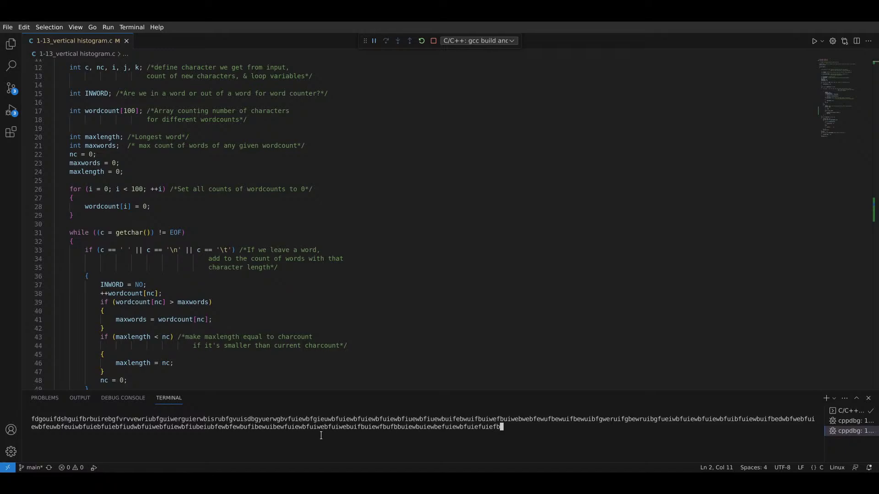
{"action": "type", "text": "feuibefuibfeuiewbewuibfuiewbuiebuiewfbfeuiwbfuiebuifbweufbweuibfuiewbfuiwebfguiwebg"}
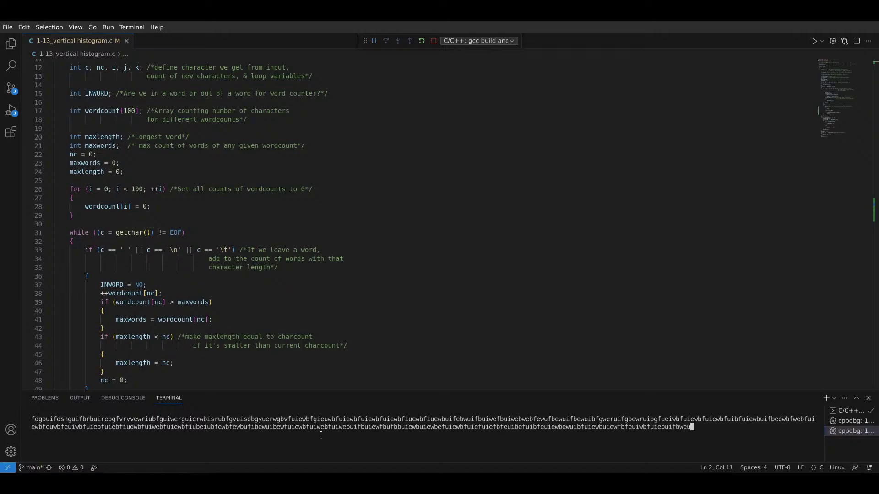
{"action": "type", "text": "uiwebguiwebfgeuiwbguiwebwuiebguiwgbgeiuweguibwguiegwbeuiwg"}
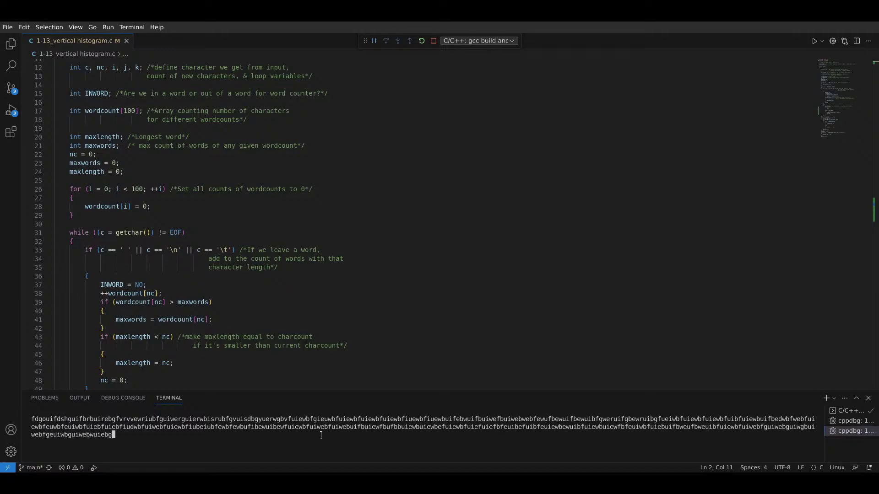
{"action": "type", "text": "bewuigbegwuigbeui"}
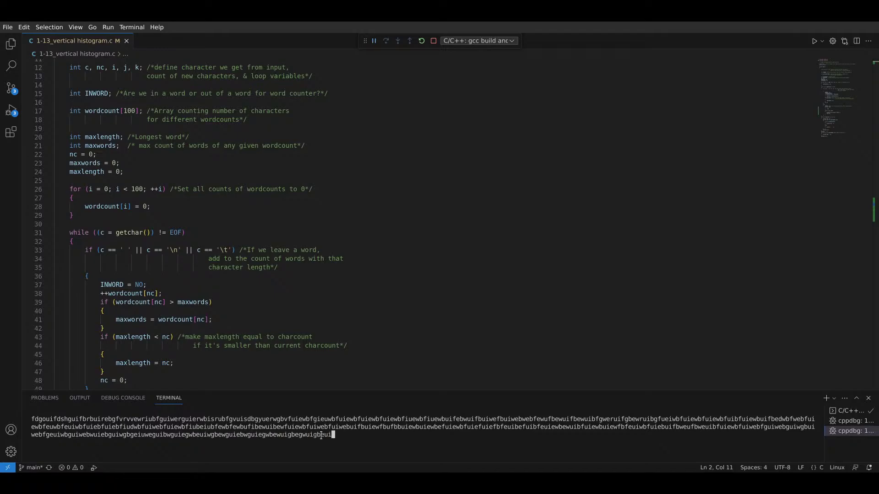
{"action": "type", "text": "egwbewgbewgbuiegwubegwbuegbuegbuiebugieuieuigebugibeugbuegwb"}
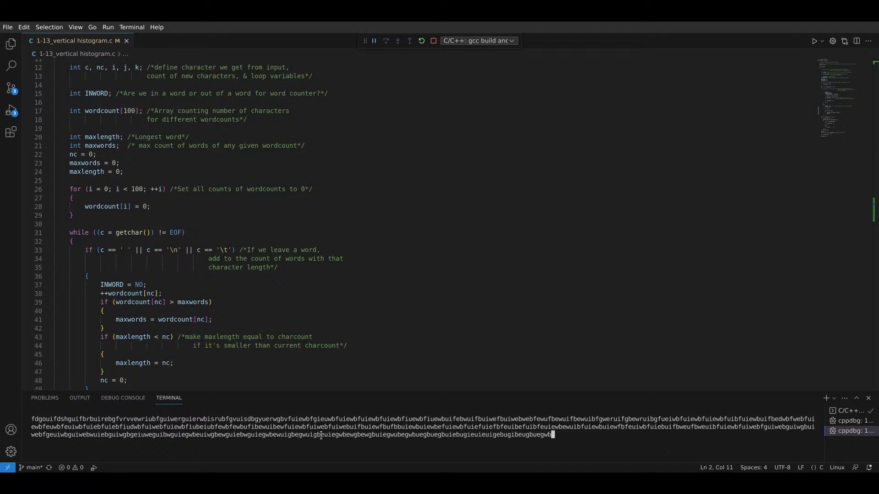
{"action": "type", "text": "eugbuiegwbuiegbuiegbuiebueubeguiebgeuibgeuigbeuigbeuig"}
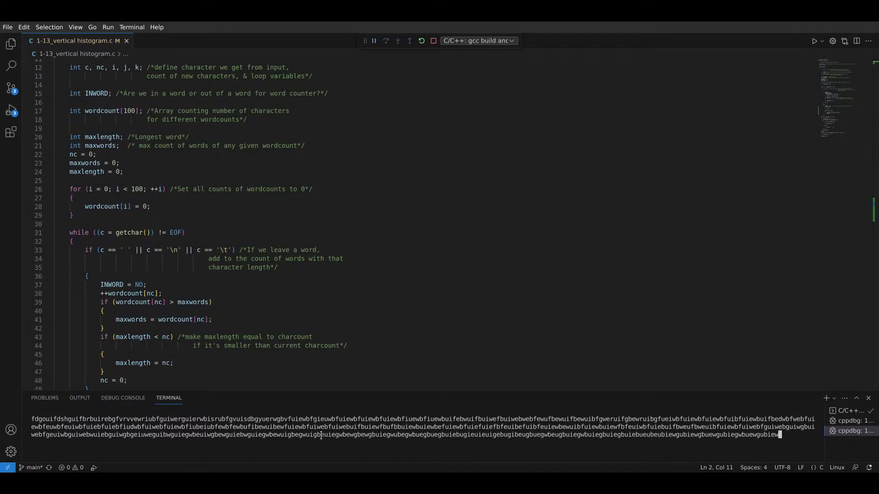
{"action": "key", "text": "Return"}
{"action": "key", "text": "ctrl+d"}
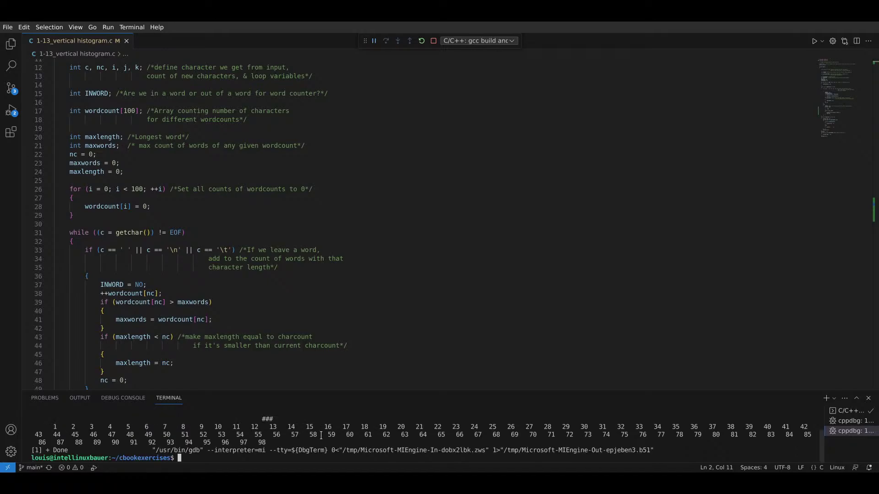
{"action": "scroll", "coordinate": [275, 288], "scroll_direction": "down", "scroll_amount": 3}
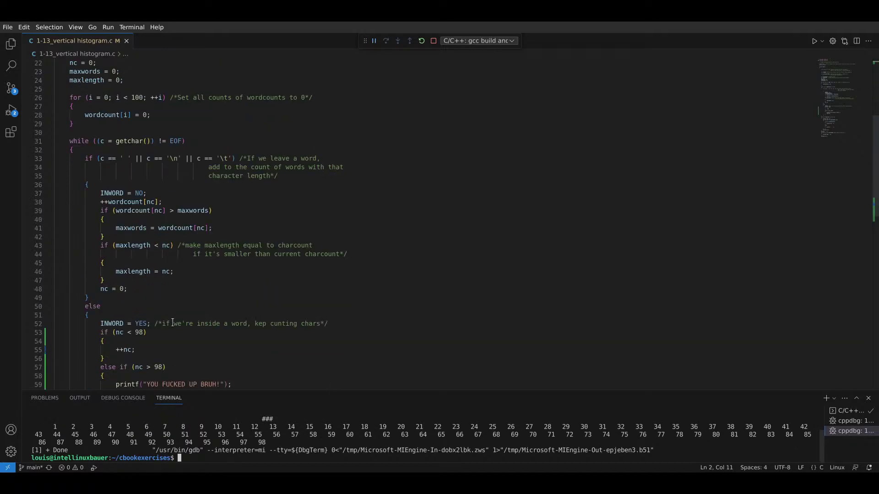
{"action": "scroll", "coordinate": [172, 321], "scroll_direction": "down", "scroll_amount": 2}
Change the line 57 check from 'else if (nc > 98)' to 'nc > 97'.
{"action": "left_click", "coordinate": [164, 322]}
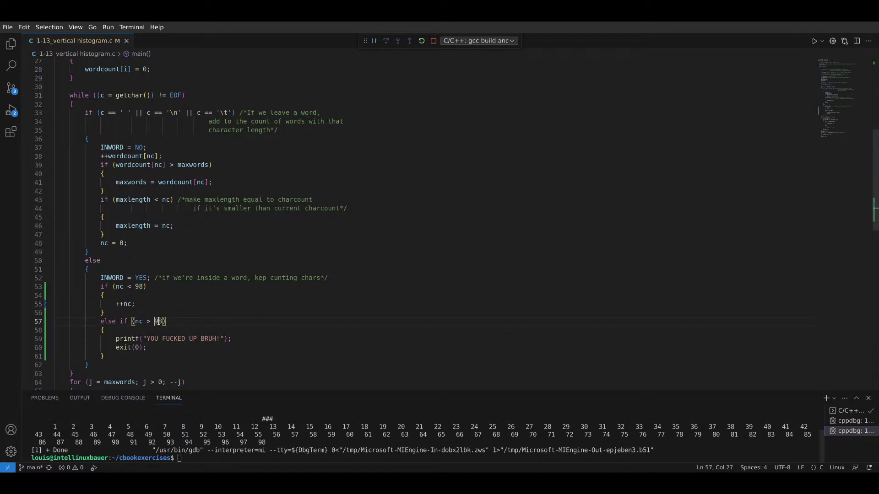
{"action": "key", "text": "Delete"}
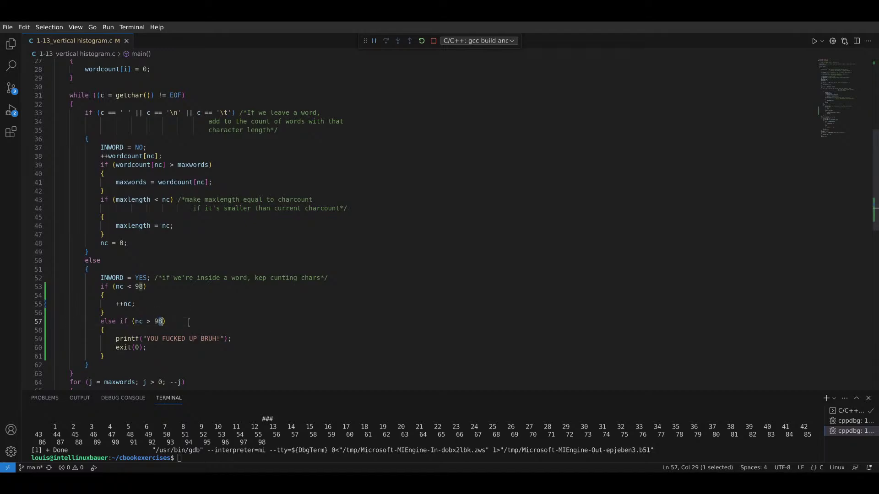
{"action": "type", "text": "7"}
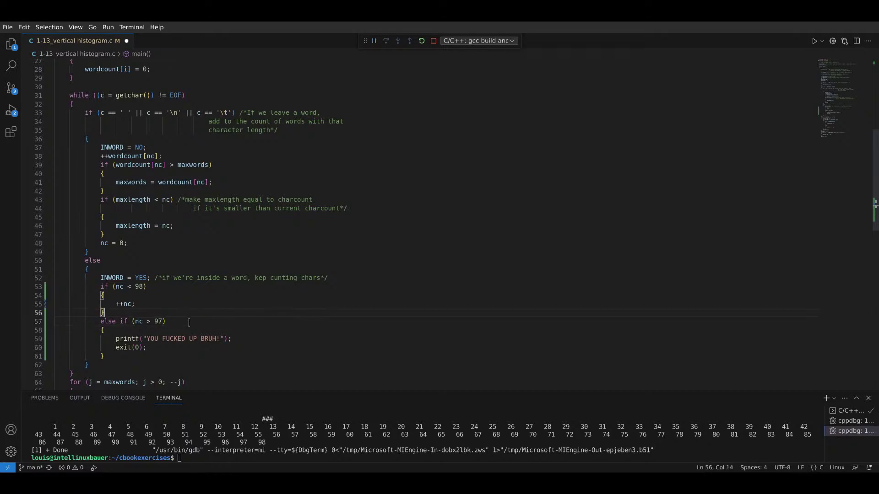
{"action": "key", "text": "Up"}
{"action": "key", "text": "Up"}
{"action": "key", "text": "Up"}
{"action": "key", "text": "Home"}
{"action": "key", "text": "shift+Down"}
{"action": "key", "text": "shift+Down"}
{"action": "key", "text": "shift+Down"}
{"action": "key", "text": "shift+Down"}
{"action": "key", "text": "shift+Down"}
{"action": "key", "text": "shift+Down"}
{"action": "key", "text": "shift+Down"}
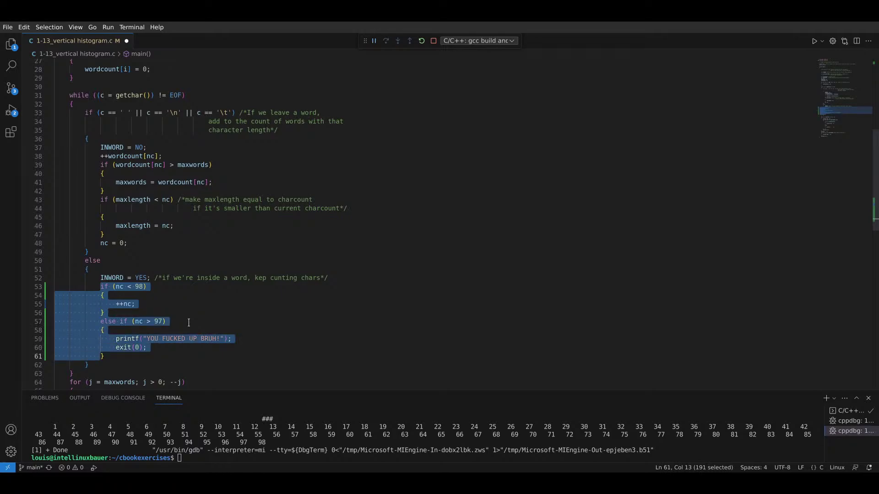
Review the length-check if/else block from the counting line to the error message.
{"action": "key", "text": "shift+Up"}
{"action": "key", "text": "Up"}
{"action": "key", "text": "Down"}
{"action": "key", "text": "Down"}
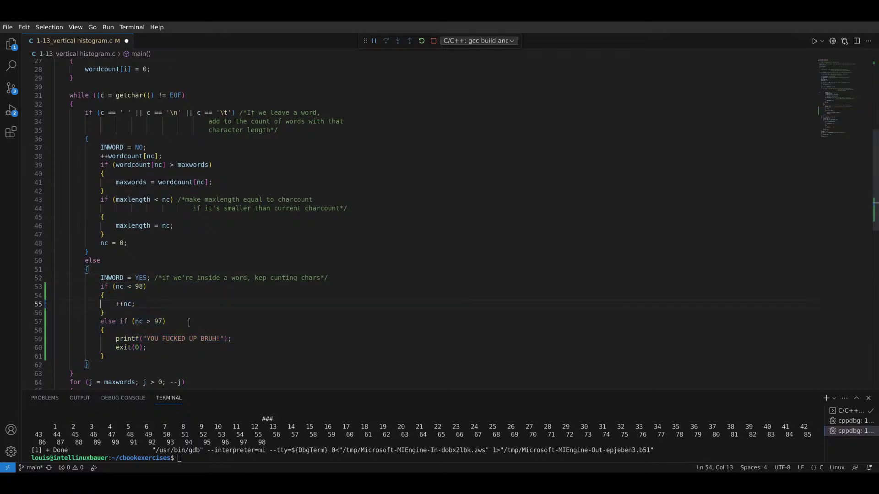
{"action": "key", "text": "Down"}
{"action": "key", "text": "Down"}
{"action": "key", "text": "Down"}
{"action": "key", "text": "Down"}
{"action": "key", "text": "Up"}
{"action": "key", "text": "Up"}
{"action": "key", "text": "Up"}
{"action": "key", "text": "Up"}
{"action": "key", "text": "Up"}
{"action": "key", "text": "Up"}
{"action": "key", "text": "Down"}
{"action": "key", "text": "Down"}
{"action": "key", "text": "Down"}
{"action": "key", "text": "Down"}
{"action": "key", "text": "Down"}
{"action": "key", "text": "Down"}
{"action": "key", "text": "Right"}
{"action": "key", "text": "Right"}
{"action": "key", "text": "Right"}
{"action": "key", "text": "Right"}
{"action": "key", "text": "Up"}
{"action": "key", "text": "Up"}
{"action": "key", "text": "End"}
{"action": "key", "text": "ctrl+Left"}
{"action": "key", "text": "ctrl+shift+Left"}
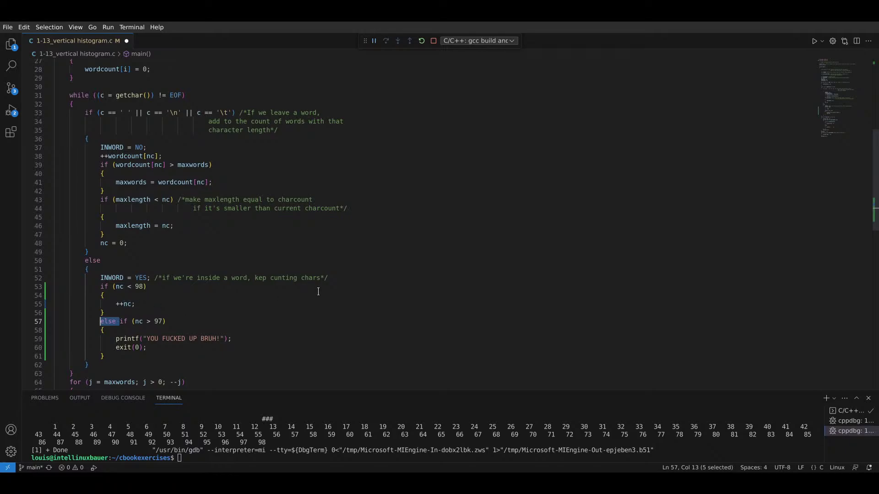
Rerun the edited program with a word over 97 characters, triggering the error message and exit.
{"action": "left_click", "coordinate": [825, 44]}
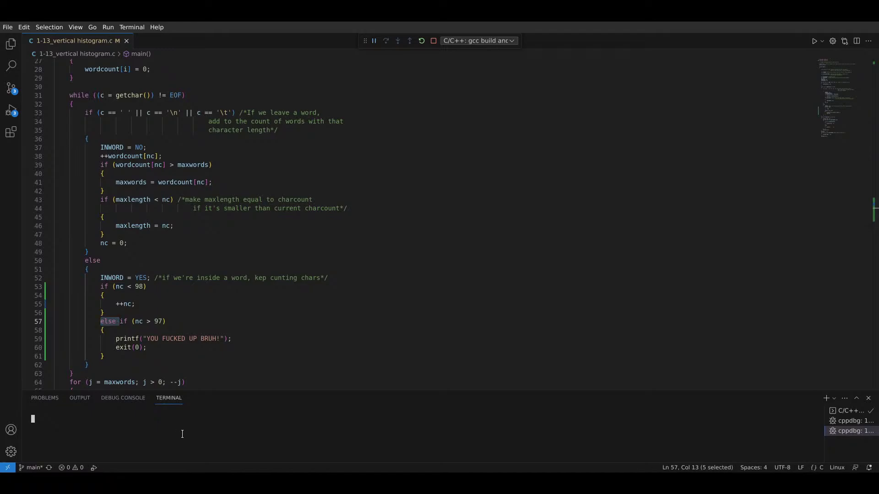
{"action": "type", "text": "rgreugbreubgregbreuigbreuigberubgveui"}
{"action": "type", "text": "jbguire"}
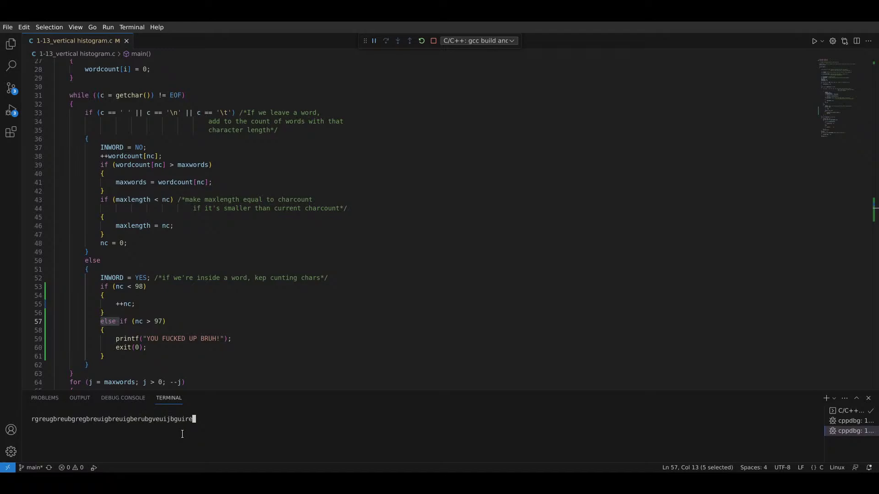
{"action": "type", "text": "bguirebgurebguiregvibuifdbvuidfbvjiherubgeruigbv"}
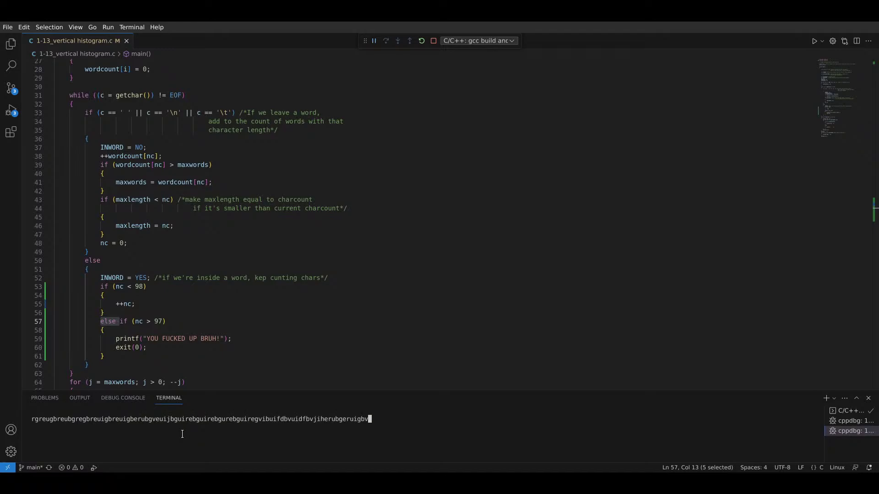
{"action": "type", "text": "eruisgujergbreuigbuisfduigberihti4yrt48932"}
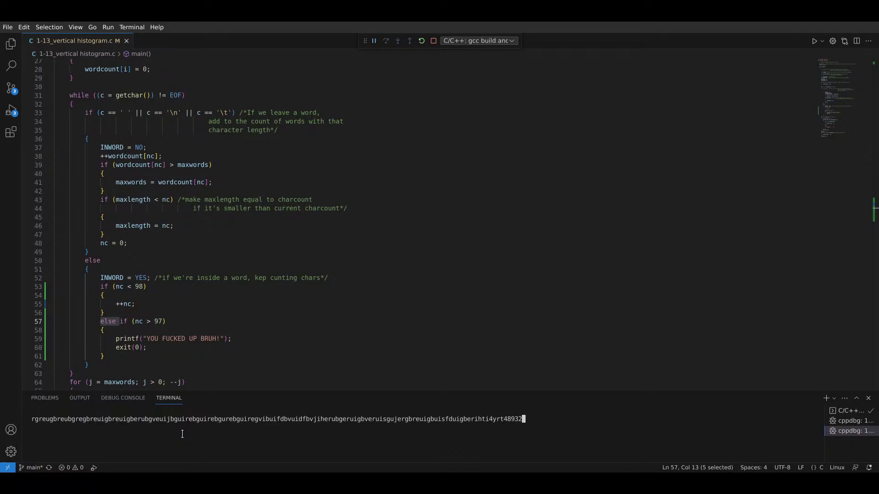
{"action": "type", "text": "22222fuiogbiubrjewbfgrieuwbguirwebgiurewiue"}
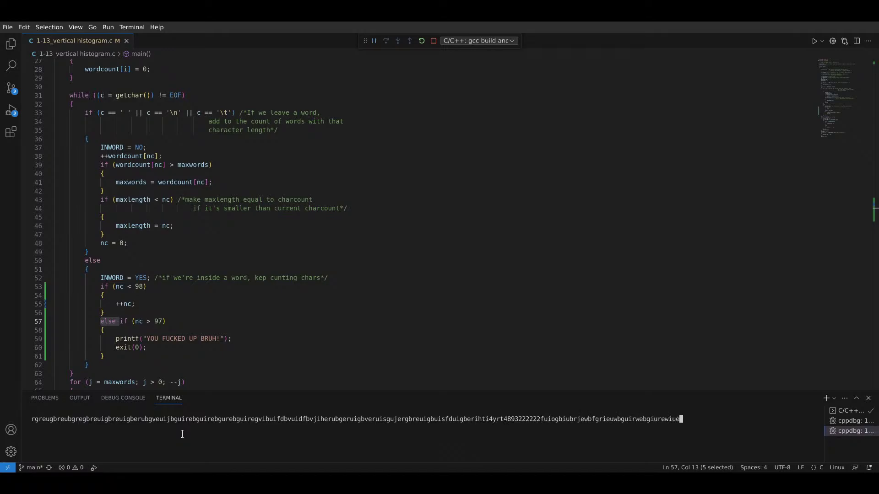
{"action": "type", "text": "bgiusbfgiuwedbfguioewbugifobewugbiuwebfgiuwebgewiugbweuigbweuibgfvuiuerbgiuerbguirewbguirewgberuibg"}
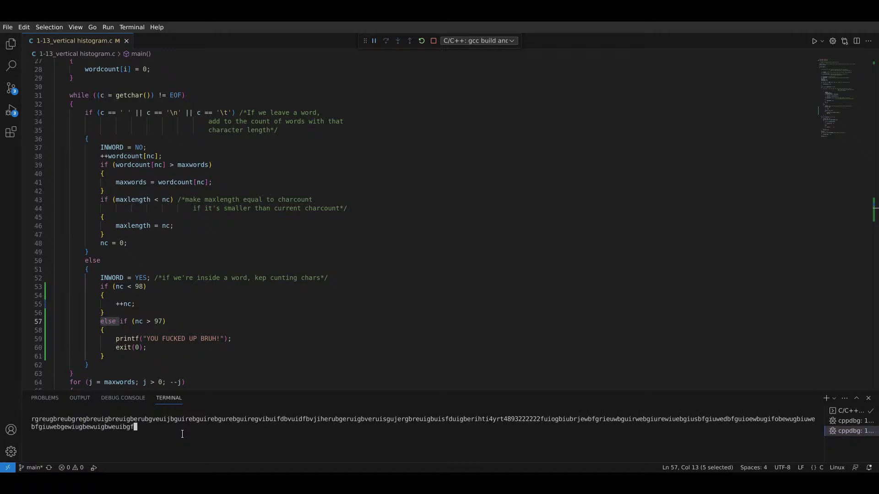
{"action": "type", "text": "ruigbieurbgiuruigb"}
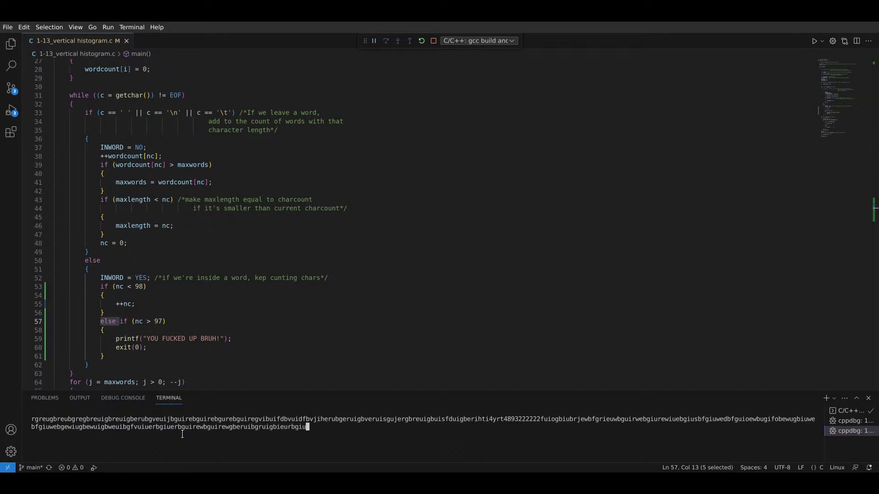
{"action": "key", "text": "Return"}
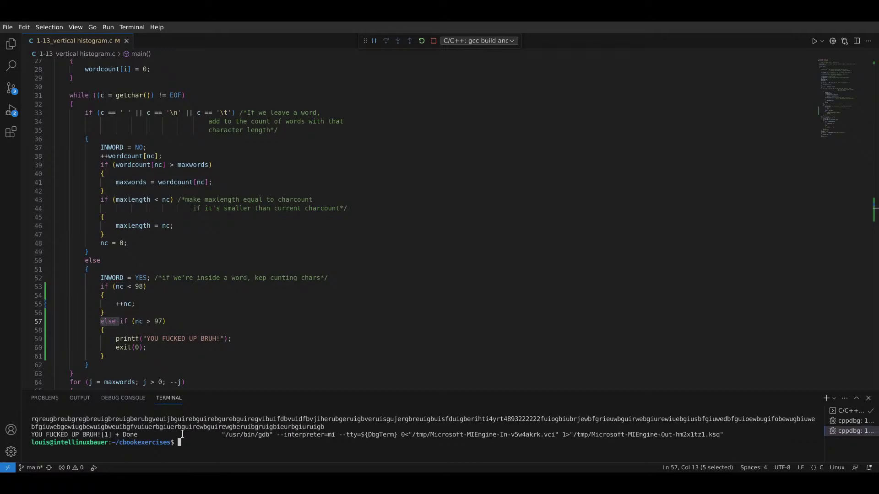
Rewrite the line 59 printf text as the hardened-memory-allocator message and save.
{"action": "left_click_drag", "start_coordinate": [147, 339], "coordinate": [217, 338]}
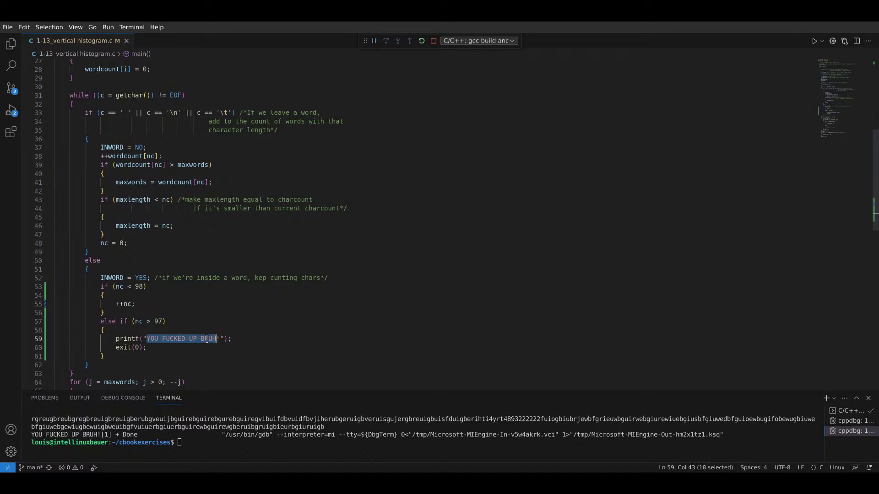
{"action": "type", "text": "HARDENED MEMORY A"}
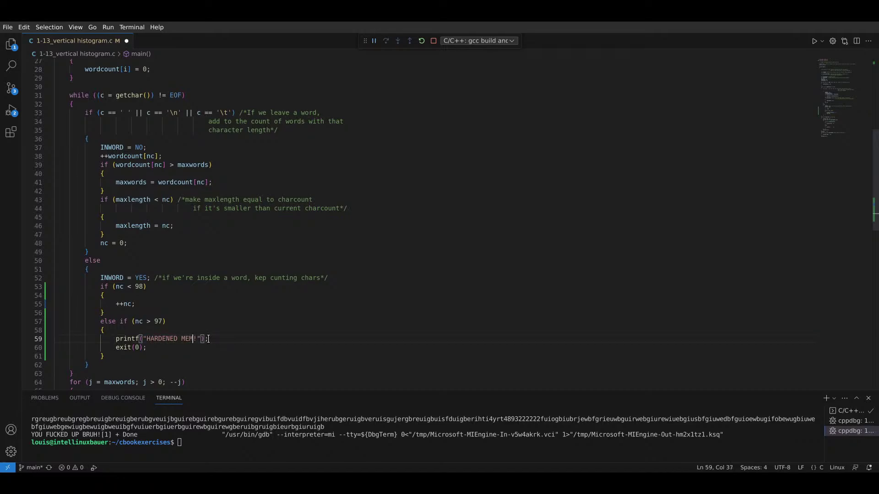
{"action": "type", "text": "LLOCATOR MOF"}
{"action": "key", "text": "BackSpace"}
{"action": "key", "text": "BackSpace"}
{"action": "key", "text": "BackSpace"}
{"action": "type", "text": "ON THE FIRST CHAPT"}
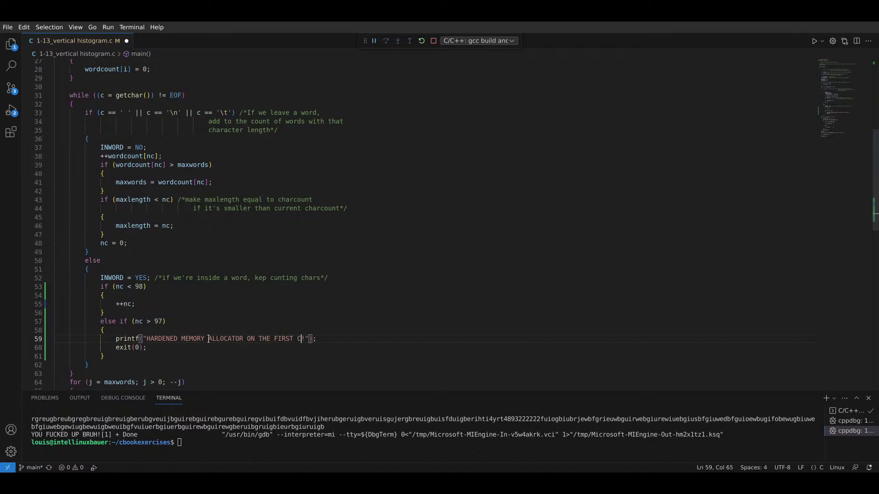
{"action": "type", "text": "ER OF THE BOO"}
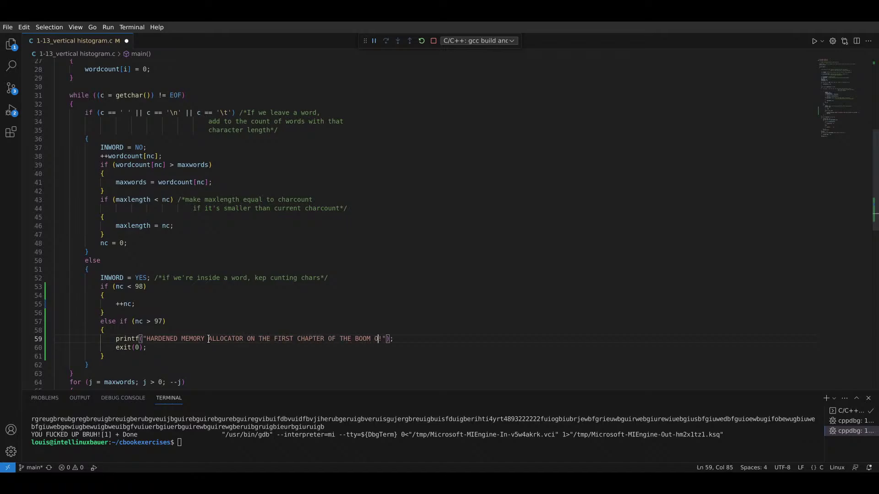
{"action": "type", "text": "K MOFO!"}
{"action": "type", "text": "!!"}
{"action": "key", "text": "ctrl+s"}
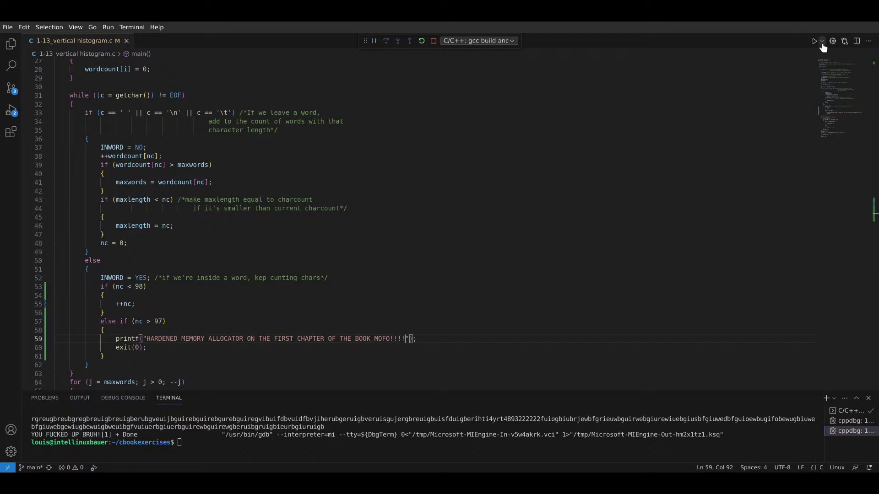
Review the nc < 98 condition and the end of its block.
{"action": "left_click", "coordinate": [131, 286]}
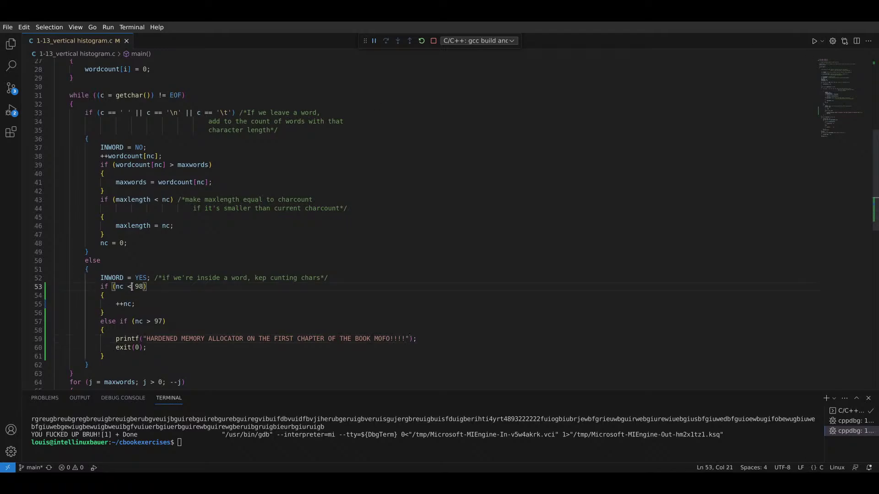
{"action": "key", "text": "Down"}
{"action": "key", "text": "Down"}
{"action": "key", "text": "Down"}
{"action": "key", "text": "Up"}
{"action": "key", "text": "Up"}
{"action": "key", "text": "Up"}
Build and run the program on a few test words to print a histogram.
{"action": "key", "text": "Down"}
{"action": "key", "text": "Down"}
{"action": "key", "text": "Down"}
{"action": "key", "text": "Down"}
{"action": "left_click", "coordinate": [815, 41]}
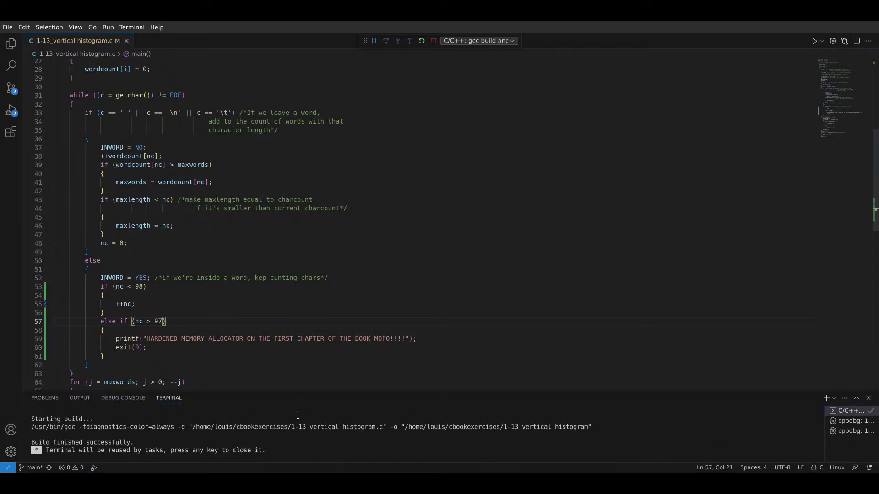
{"action": "type", "text": "test one two"}
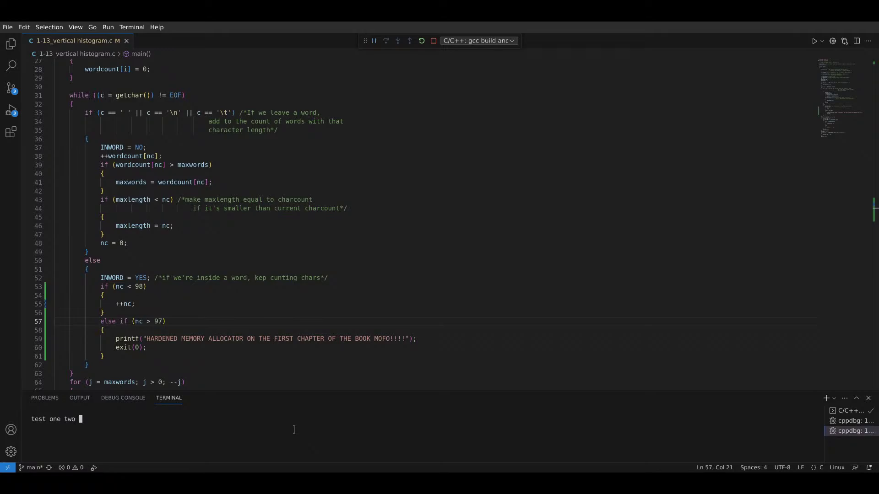
{"action": "type", "text": "three"}
{"action": "key", "text": "Return"}
{"action": "key", "text": "ctrl+d"}
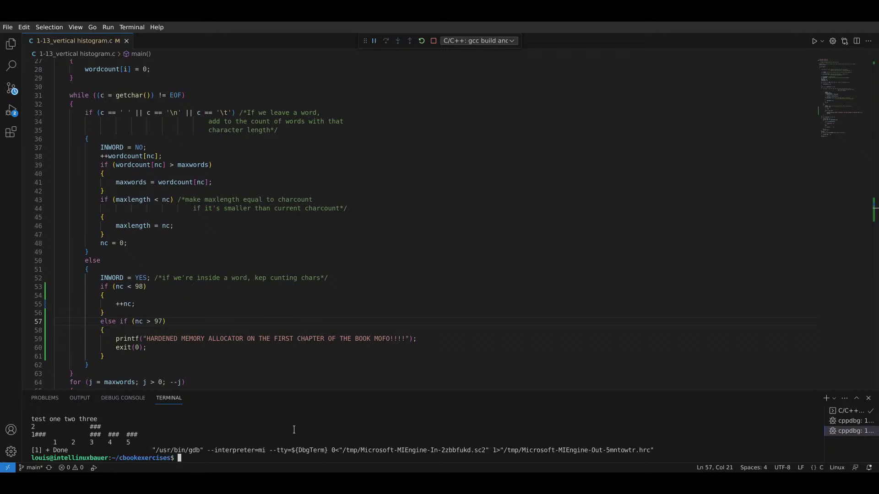
Run the compiled ./a.out directly from the terminal shell.
{"action": "key", "text": "Up"}
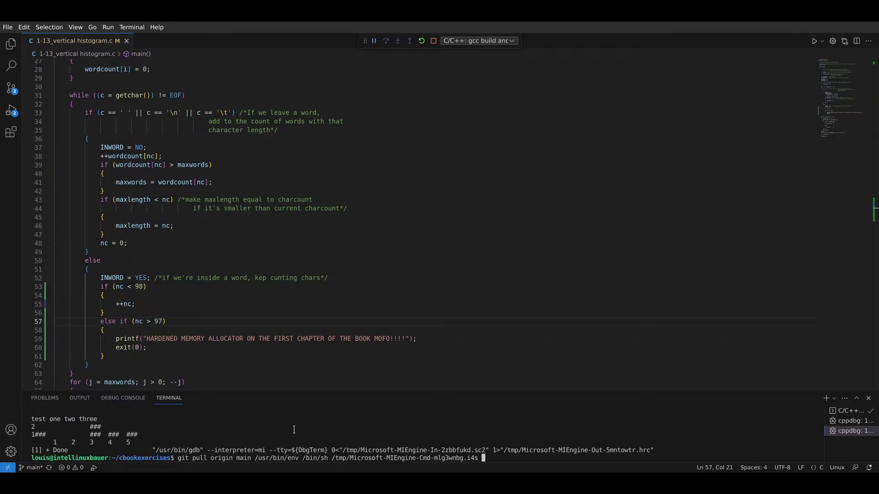
{"action": "key", "text": "Down"}
{"action": "type", "text": "./a.out"}
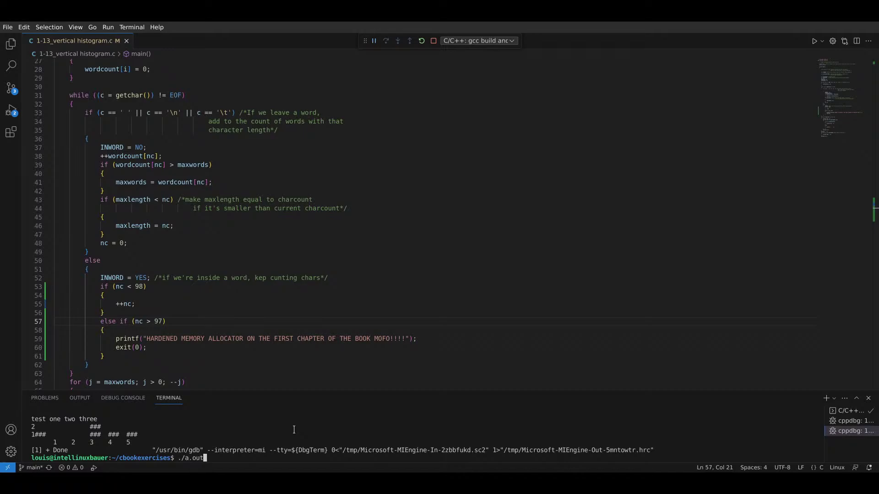
{"action": "key", "text": "Return"}
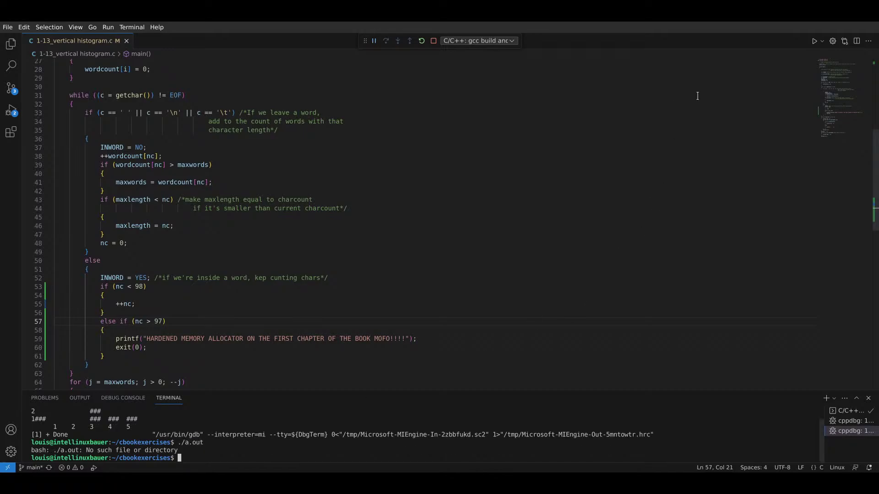
Rebuild and run it on inputs 1, 22 and 3331, printing a two-column histogram.
{"action": "key", "text": "ctrl+shift+b"}
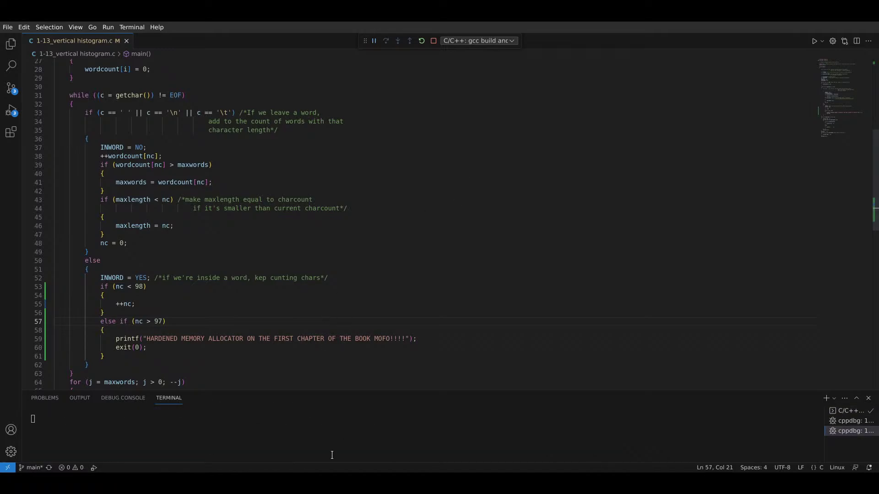
{"action": "left_click_drag", "start_coordinate": [340, 433], "coordinate": [340, 427]}
{"action": "type", "text": "1"}
{"action": "key", "text": "Return"}
{"action": "type", "text": "22"}
{"action": "key", "text": "Return"}
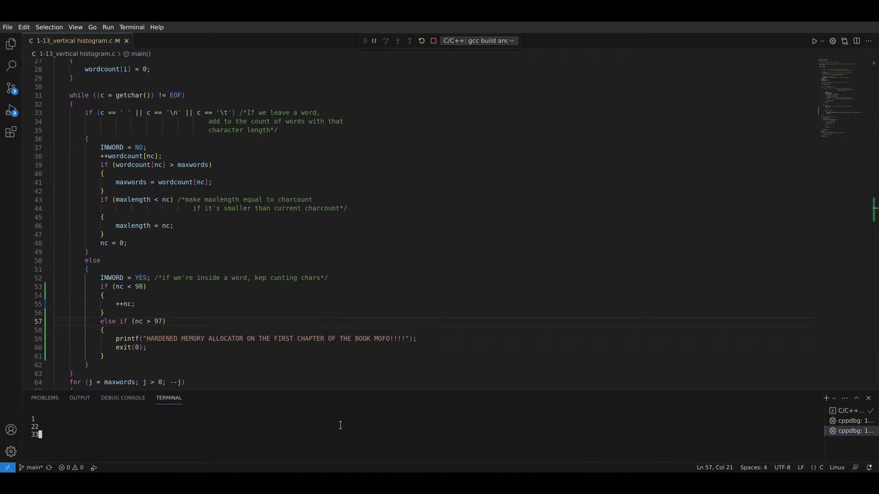
{"action": "type", "text": "333"}
{"action": "type", "text": "1"}
{"action": "key", "text": "ctrl+d"}
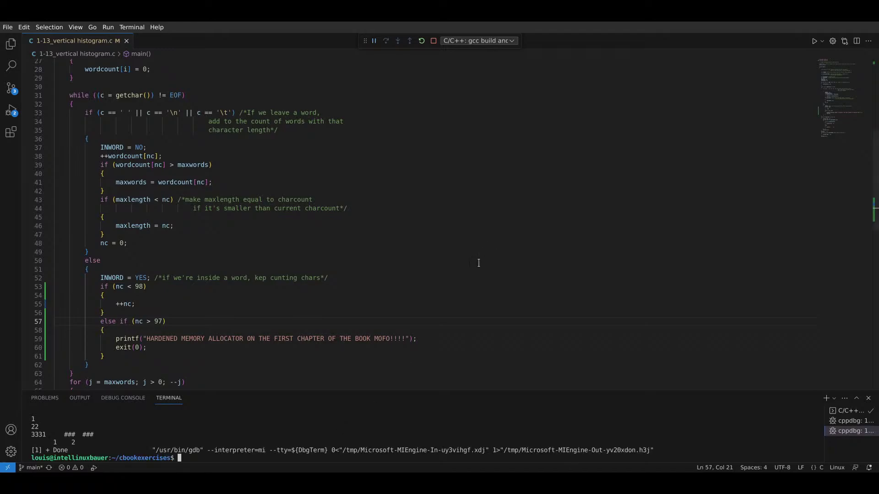
Run the program, enter words of lengths 1 through 6, and print the six-column histogram.
{"action": "left_click", "coordinate": [814, 41]}
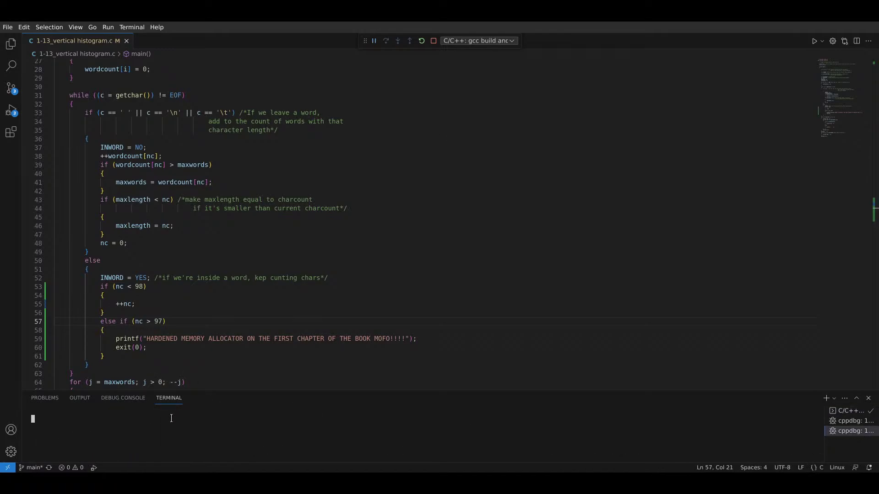
{"action": "type", "text": "1"}
{"action": "key", "text": "Return"}
{"action": "type", "text": "22"}
{"action": "key", "text": "Return"}
{"action": "type", "text": "22"}
{"action": "key", "text": "Return"}
{"action": "type", "text": "3"}
{"action": "key", "text": "Return"}
{"action": "type", "text": "333"}
{"action": "key", "text": "Return"}
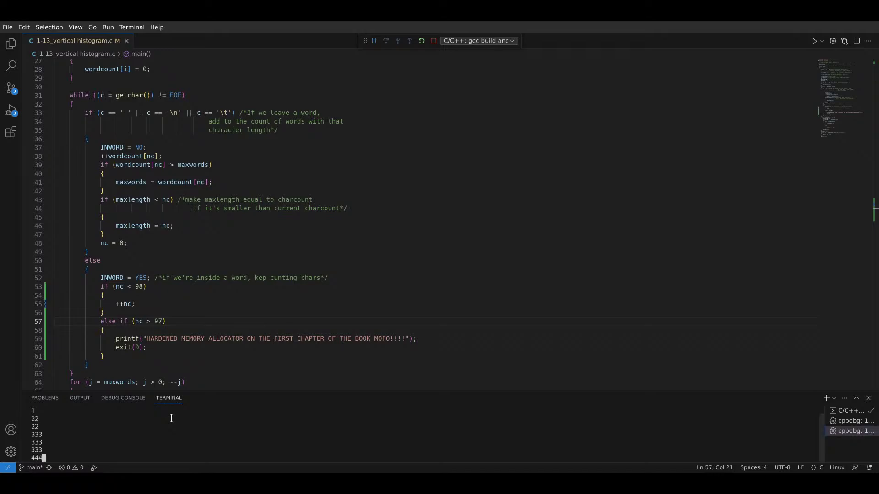
{"action": "type", "text": "4444"}
{"action": "key", "text": "Return"}
{"action": "type", "text": "4444"}
{"action": "key", "text": "Return"}
{"action": "type", "text": "4444"}
{"action": "key", "text": "Return"}
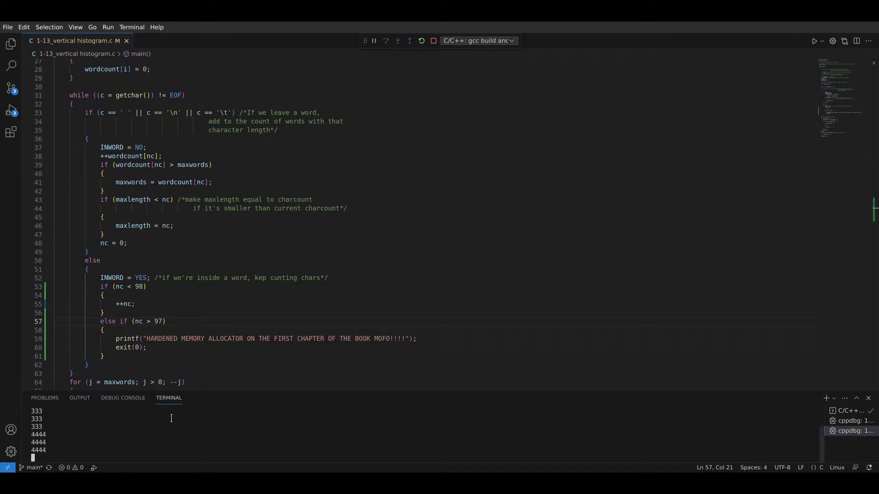
{"action": "type", "text": "4444"}
{"action": "key", "text": "Return"}
{"action": "type", "text": "55555"}
{"action": "key", "text": "Return"}
{"action": "type", "text": "55555"}
{"action": "key", "text": "Return"}
{"action": "type", "text": "55555"}
{"action": "key", "text": "Return"}
{"action": "type", "text": "55555"}
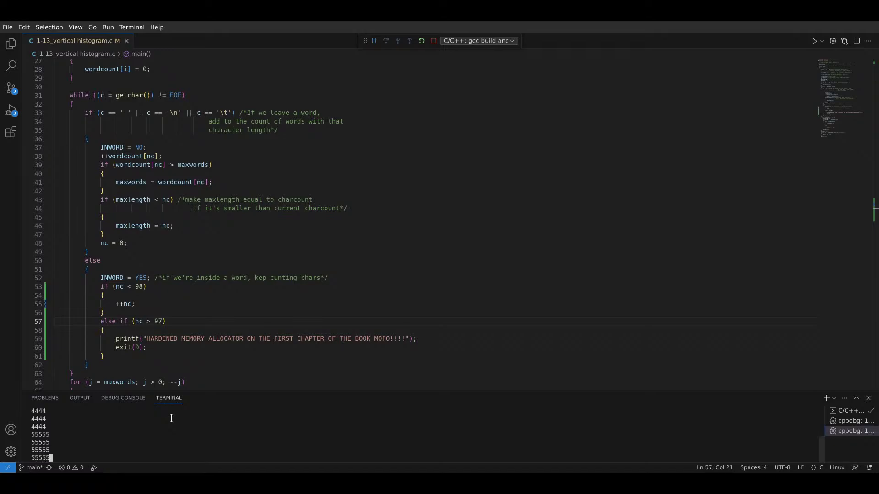
{"action": "key", "text": "Return"}
{"action": "type", "text": "55555"}
{"action": "key", "text": "Return"}
{"action": "type", "text": "666666"}
{"action": "key", "text": "Return"}
{"action": "type", "text": "666666"}
{"action": "key", "text": "Return"}
{"action": "type", "text": "666666"}
{"action": "key", "text": "Return"}
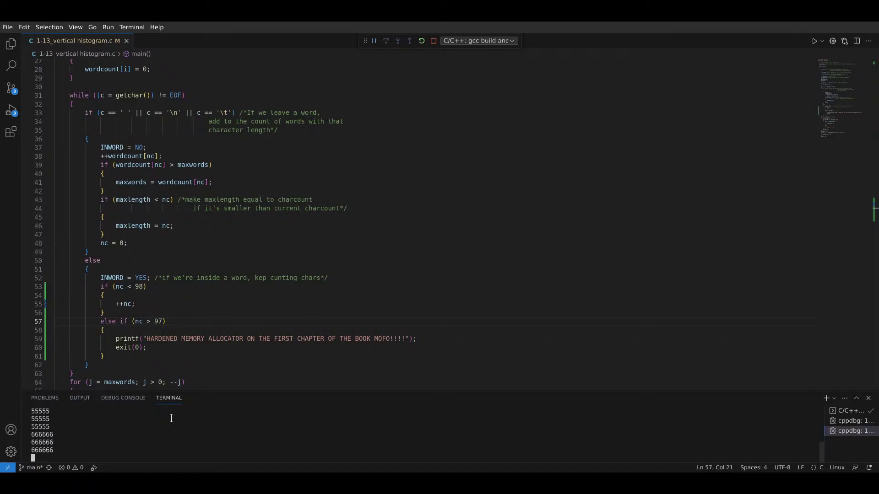
{"action": "type", "text": "666666"}
{"action": "key", "text": "Return"}
{"action": "type", "text": "666666"}
{"action": "key", "text": "Return"}
{"action": "type", "text": "666666"}
{"action": "key", "text": "Return"}
{"action": "key", "text": "ctrl+d"}
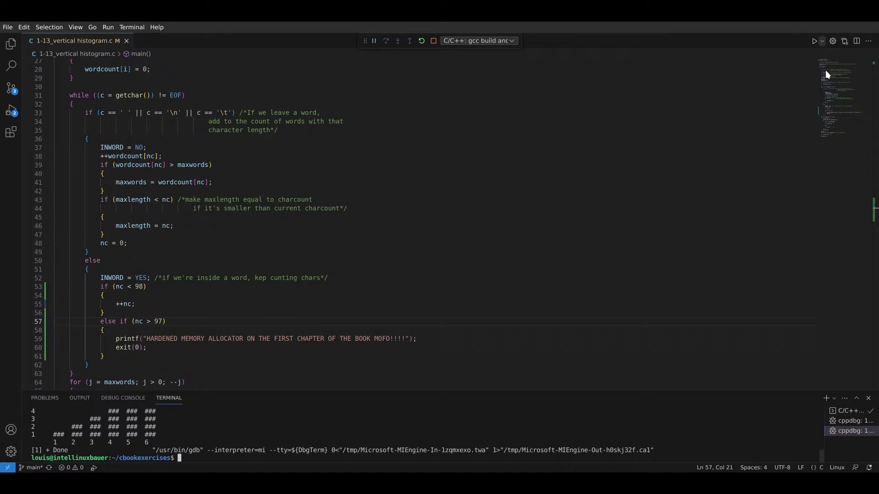
Rebuild with F5 and enter a word over 97 characters, printing the hardened-memory-allocator message.
{"action": "key", "text": "F5"}
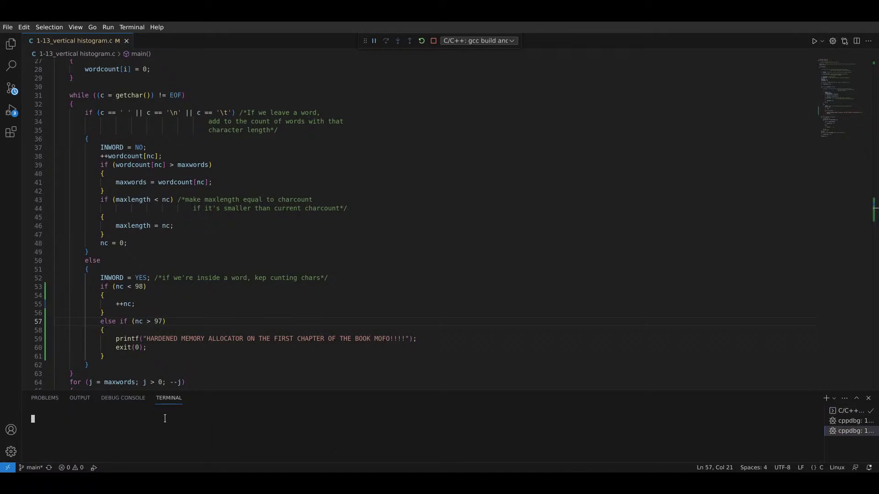
{"action": "type", "text": "fgbuebgubuubv"}
{"action": "type", "text": "uibguierbguriebguibguiebgiueasiueruigbrewuibguir"}
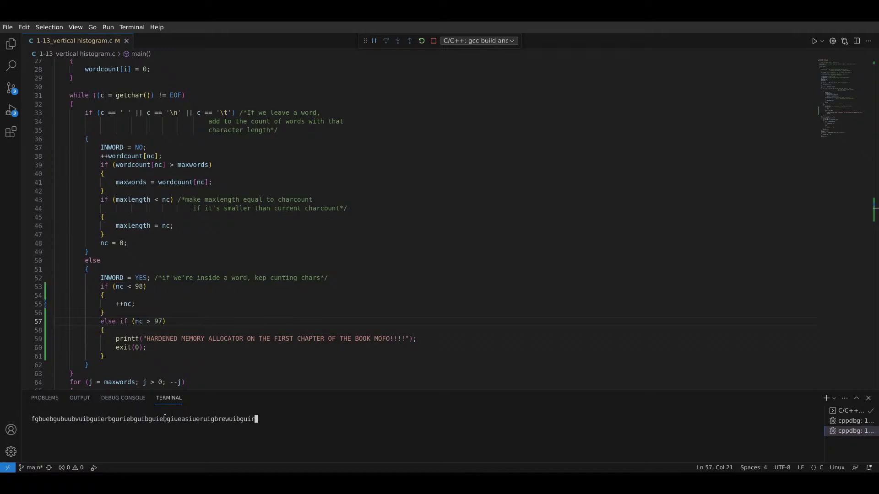
{"action": "type", "text": "bubguiebguibreuibguibuibuibuibiuui"}
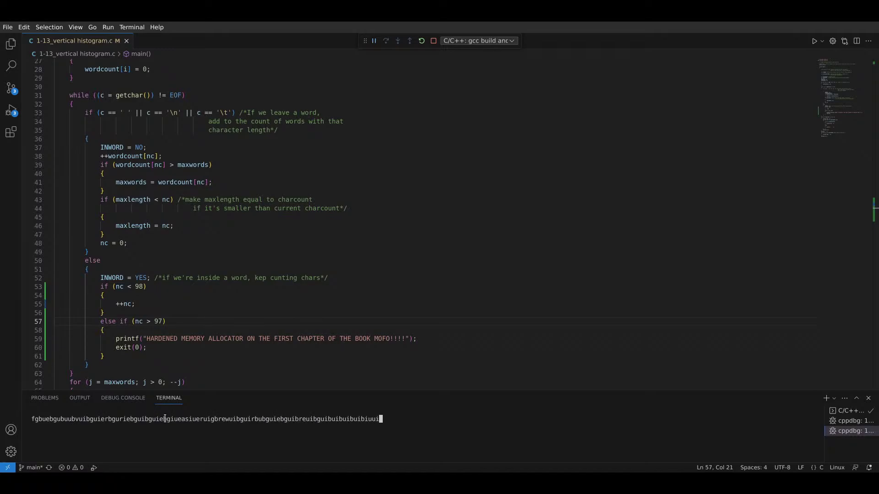
{"action": "type", "text": "uibuibuibiubuibuibuibuibuibuibu"}
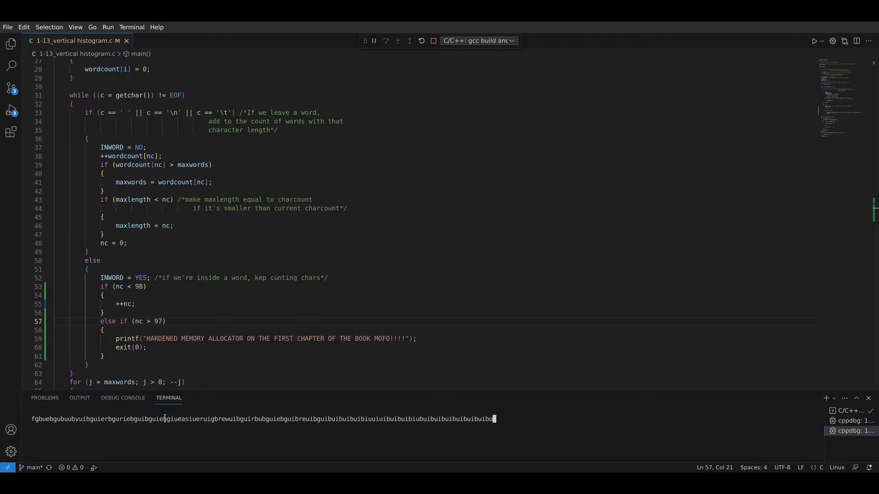
{"action": "type", "text": "ibuibuibiuwebfgurewguirewgegbiureiubgreuibgre"}
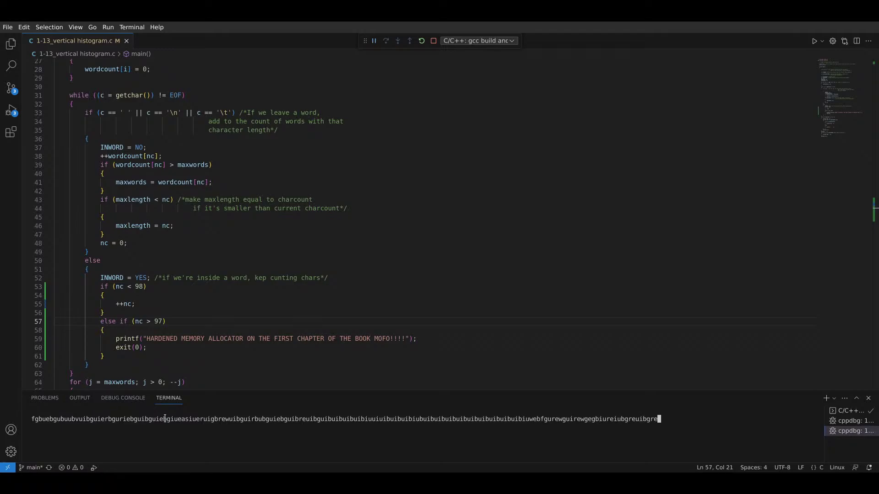
{"action": "type", "text": "gbuirebgruewbgrueiwgbeurigbreuigbruigfbruigbreuibgrewuibg"}
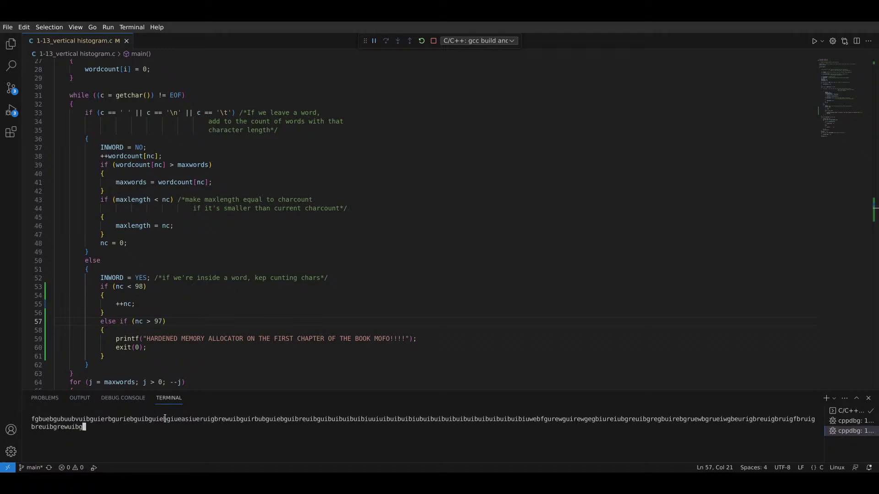
{"action": "type", "text": "uiwbguiwebguibweuigbweuibgewuigbfewuigbewuigbewuigbeuigb"}
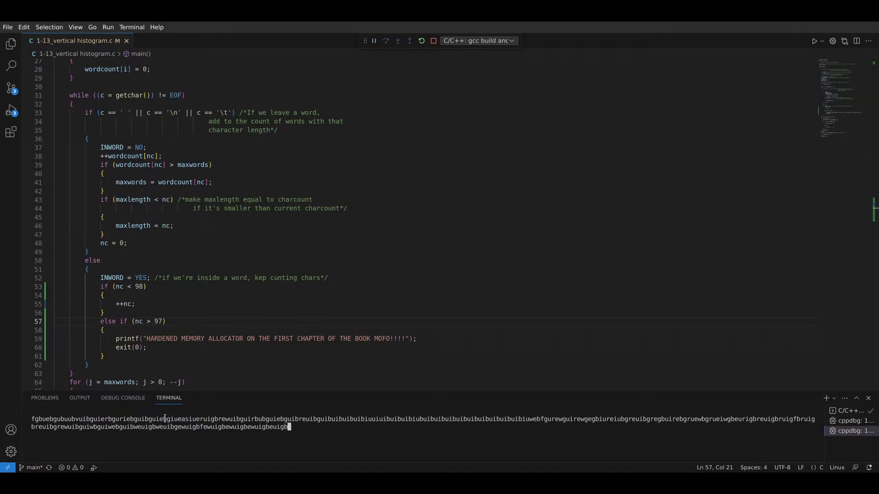
{"action": "type", "text": "euigbeuwibgewuibgeuibgeuwibgeuib"}
{"action": "key", "text": "Return"}
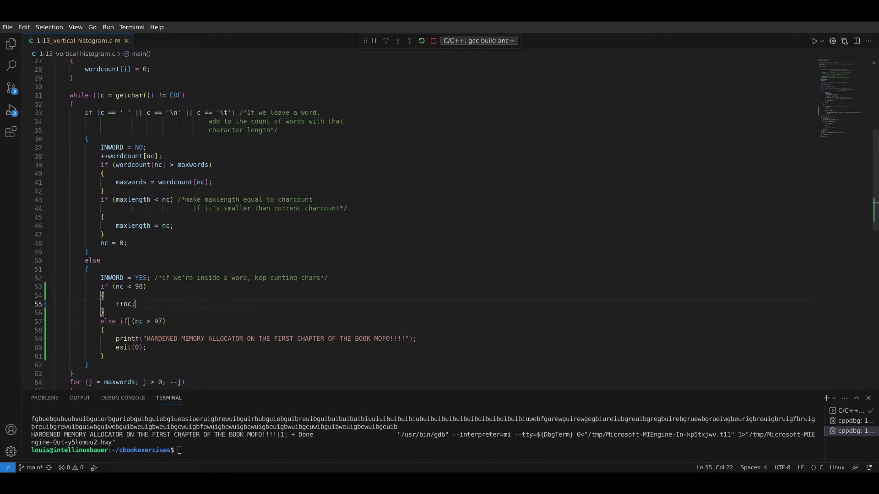
Delete 'if (nc > 97)' so line 57 becomes a plain else.
{"action": "key", "text": "Left"}
{"action": "key", "text": "Left"}
{"action": "key", "text": "Left"}
{"action": "key", "text": "shift+End"}
{"action": "key", "text": "BackSpace"}
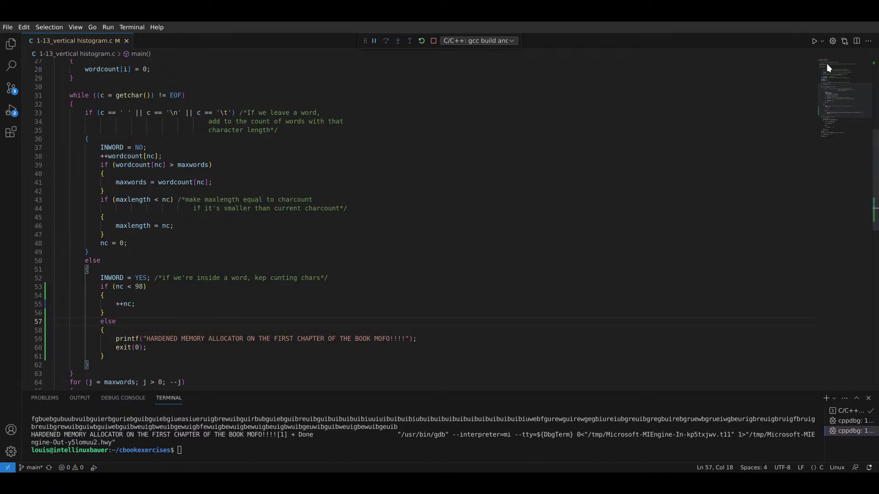
Test the edited program with short words, then with a very long word that triggers the error.
{"action": "left_click", "coordinate": [815, 40]}
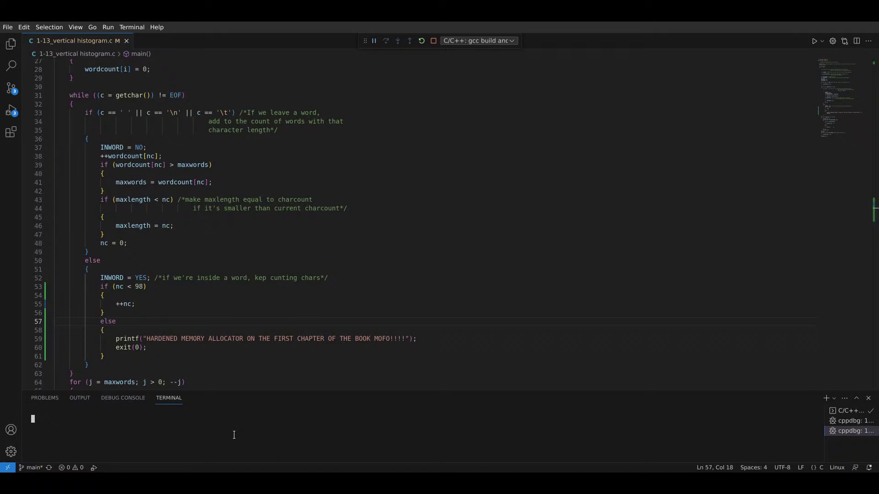
{"action": "type", "text": "frwergfrewfgrew werfg erw gerw gewr ge "}
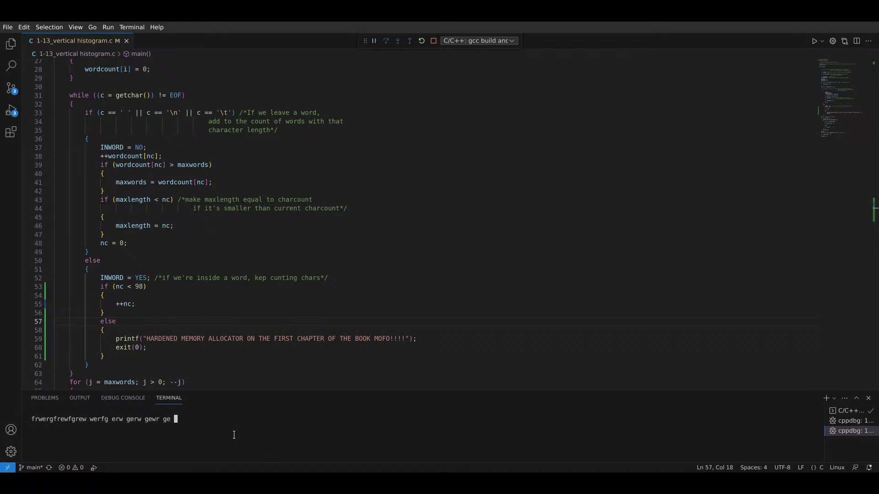
{"action": "type", "text": "g egw"}
{"action": "key", "text": "Return"}
{"action": "key", "text": "ctrl+d"}
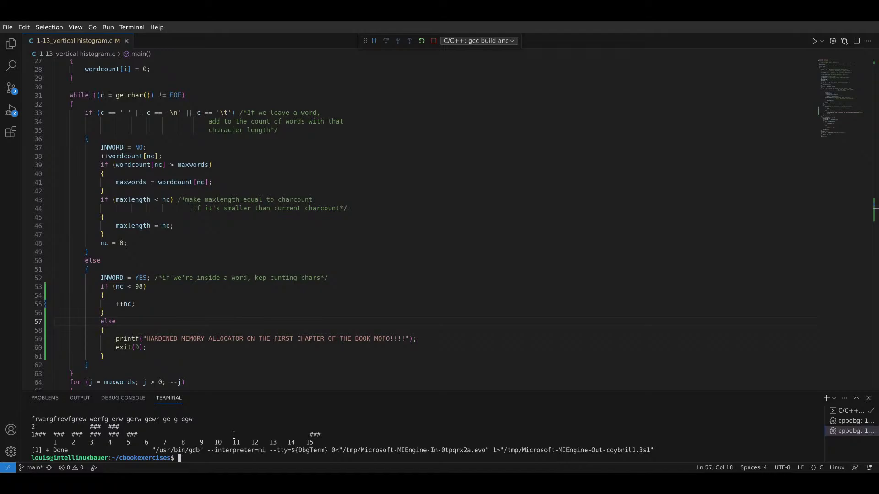
{"action": "left_click", "coordinate": [814, 41]}
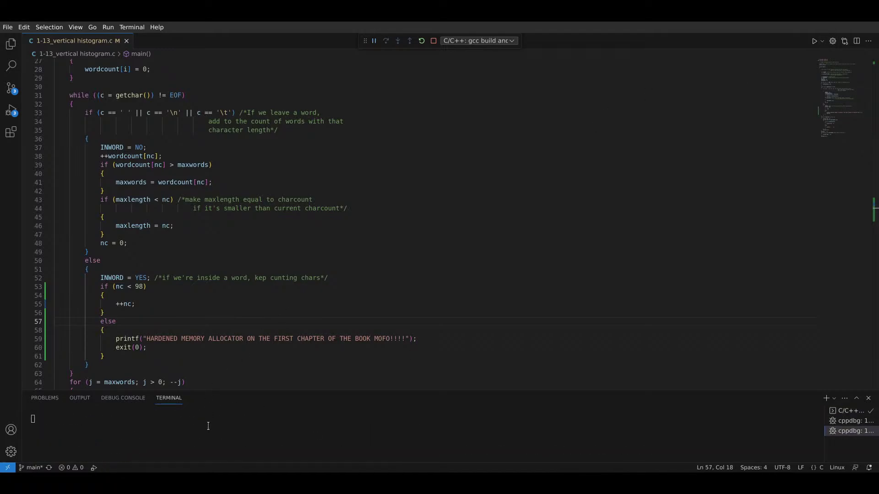
{"action": "type", "text": "erwtgregtregerg rew grew gr egregerk"}
{"action": "type", "text": "nguirwebfguirvb34uvbrtuiewsdbfuiwse"}
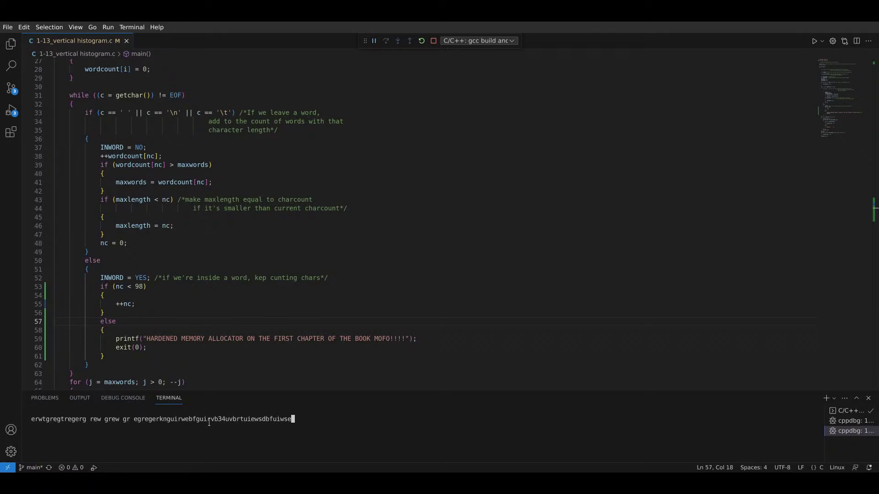
{"action": "type", "text": "bfguwerbguierwbguierwgiuw4ebguiwerbguirewgreigbwerubgewuibguibgues"}
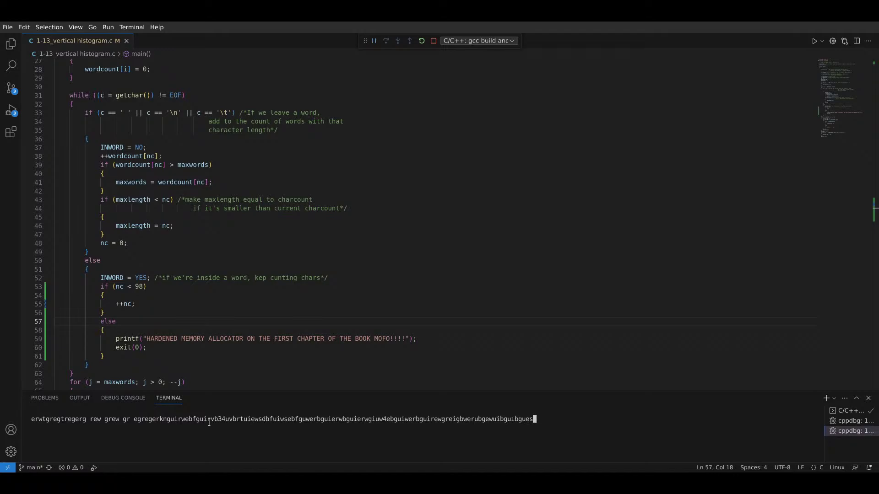
{"action": "type", "text": "buibuibiubiubadsufbewfbuiwefgbuewubgbuwbuigwbubg"}
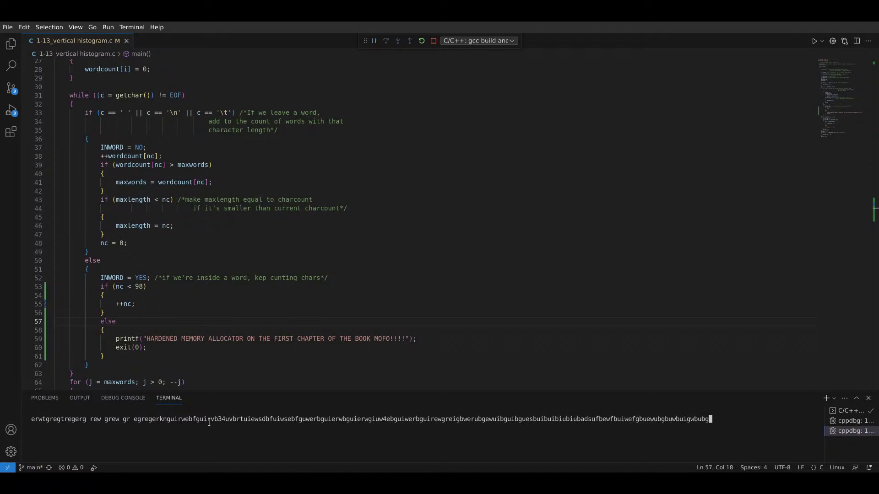
{"action": "type", "text": "uwbuwgebugwebuewgbuegwbuegwbuiewgbiuewgbuiegwbuiewgbuiegwbuigewbeuigbuiegb"}
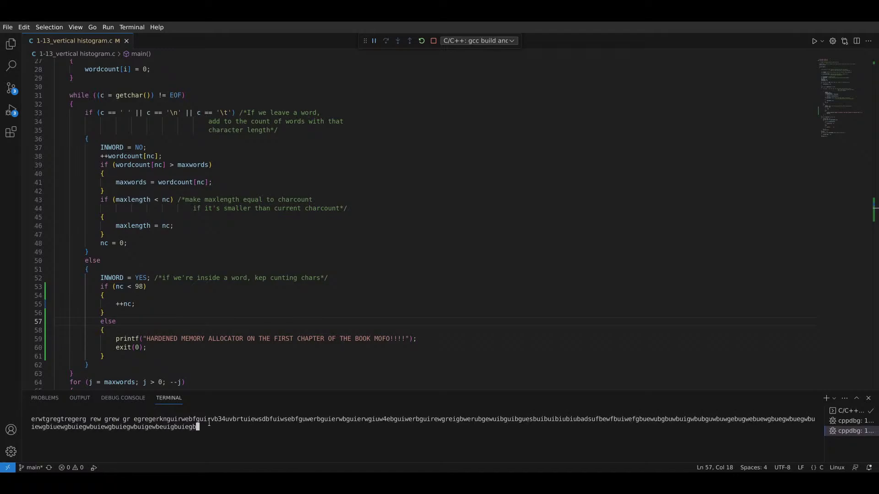
{"action": "type", "text": "ueiwgbeuiggbueibuewguwebgibegwebguiguwbuiegwubbeugubiegwubiegwubieigwebuigew"}
{"action": "key", "text": "Return"}
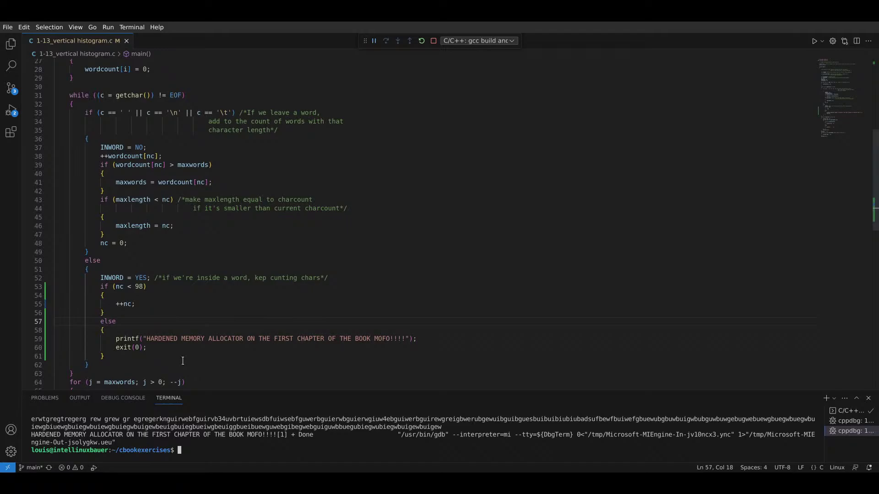
{"action": "scroll", "coordinate": [185, 362], "scroll_direction": "down", "scroll_amount": 12}
{"action": "scroll", "coordinate": [184, 362], "scroll_direction": "up", "scroll_amount": 2}
{"action": "scroll", "coordinate": [184, 361], "scroll_direction": "up", "scroll_amount": 12}
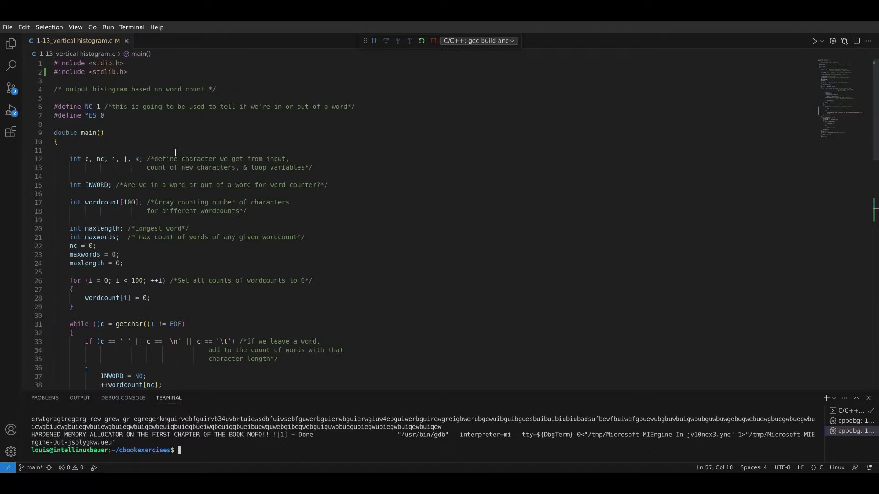
{"action": "scroll", "coordinate": [168, 273], "scroll_direction": "down", "scroll_amount": 10}
{"action": "scroll", "coordinate": [168, 273], "scroll_direction": "down", "scroll_amount": 4}
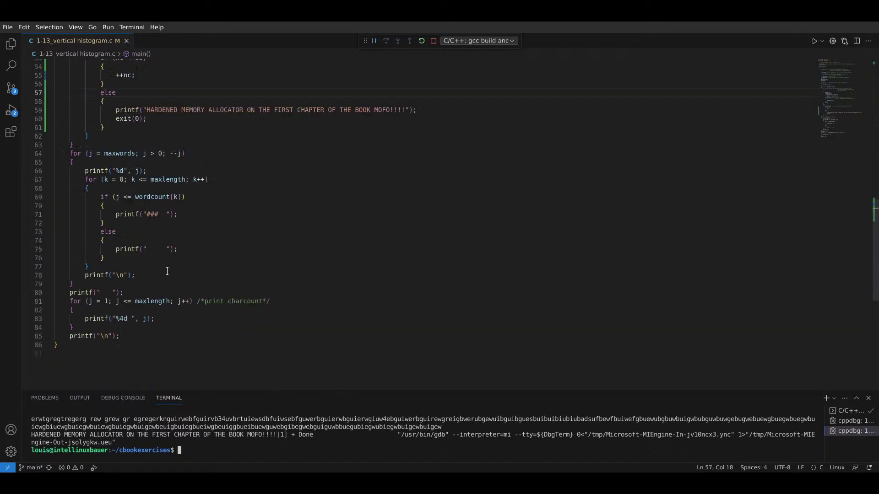
{"action": "scroll", "coordinate": [168, 272], "scroll_direction": "up", "scroll_amount": 4}
{"action": "scroll", "coordinate": [168, 272], "scroll_direction": "up", "scroll_amount": 3}
{"action": "scroll", "coordinate": [168, 272], "scroll_direction": "down", "scroll_amount": 3}
{"action": "scroll", "coordinate": [168, 272], "scroll_direction": "down", "scroll_amount": 3}
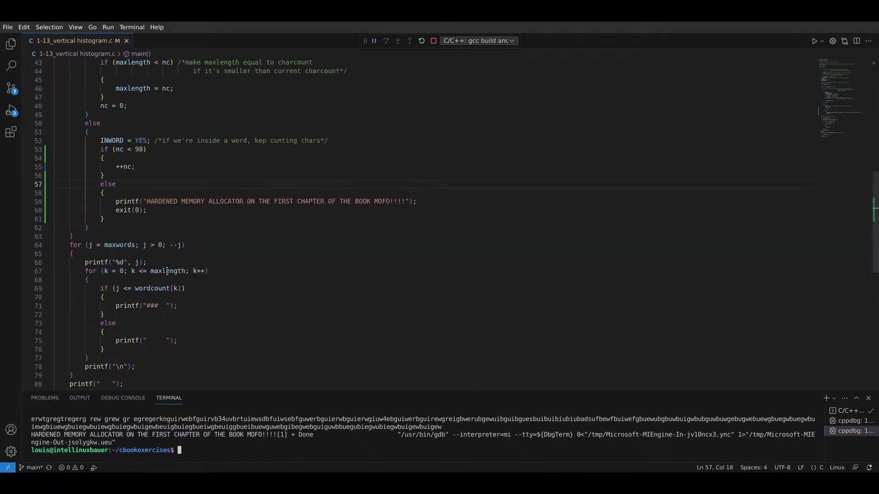
{"action": "scroll", "coordinate": [168, 272], "scroll_direction": "up", "scroll_amount": 3}
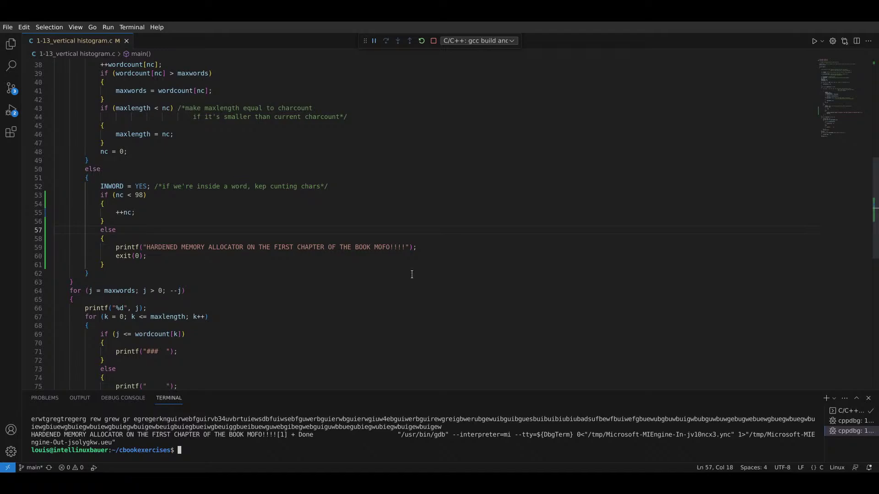